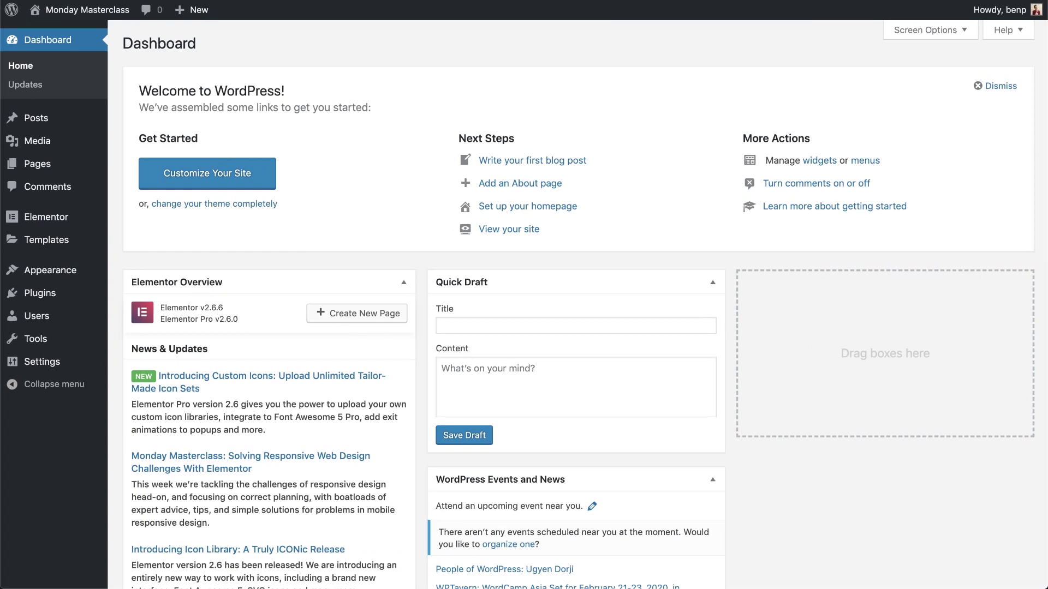
Step: Find the Hello Elementor theme under Appearance > Themes > Add New, then install and activate it
left_click(41, 298)
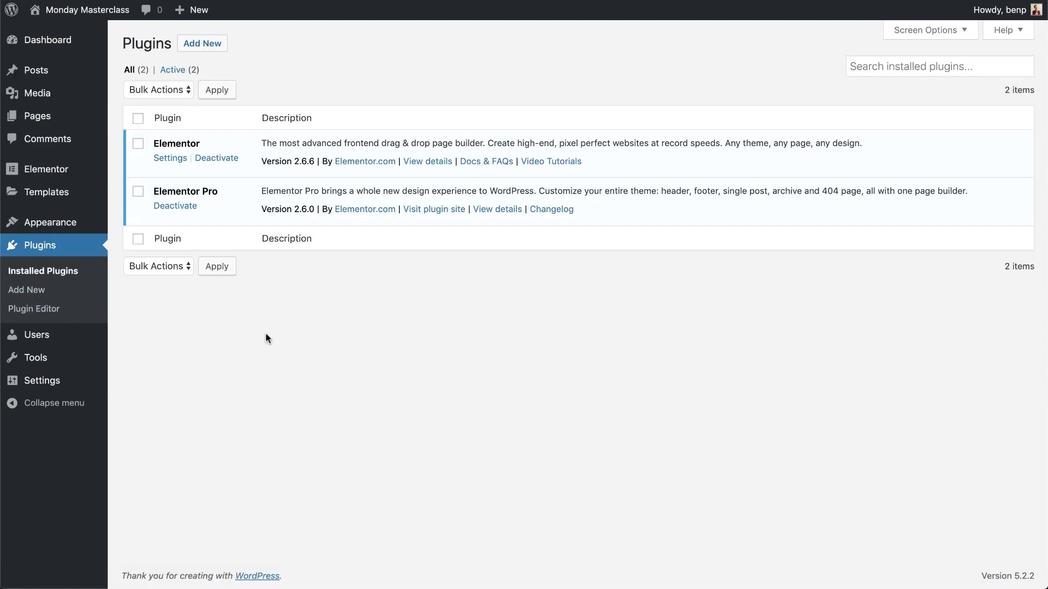
mouse_move(45, 232)
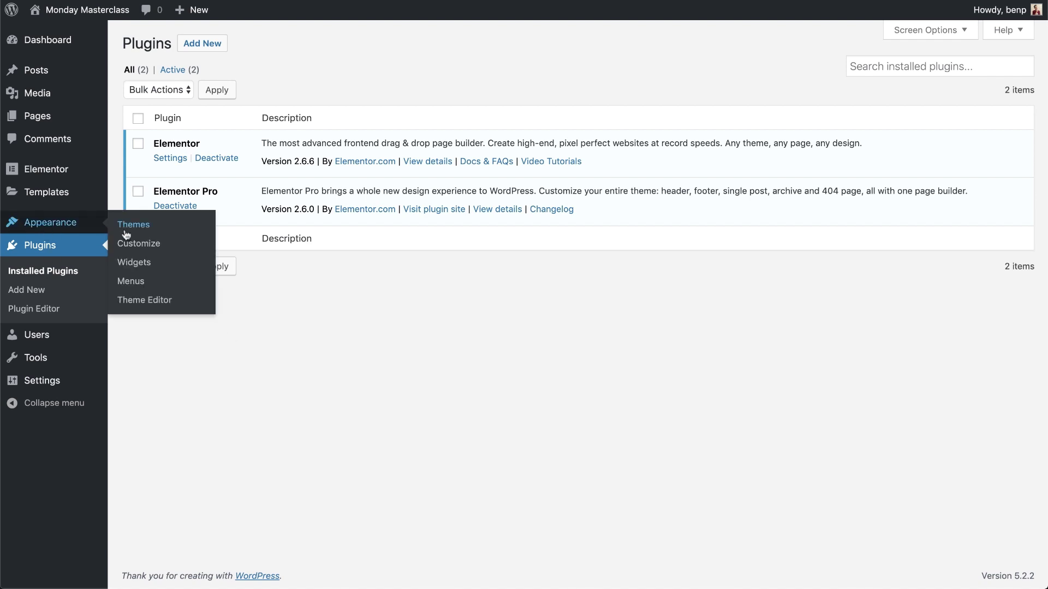
left_click(127, 234)
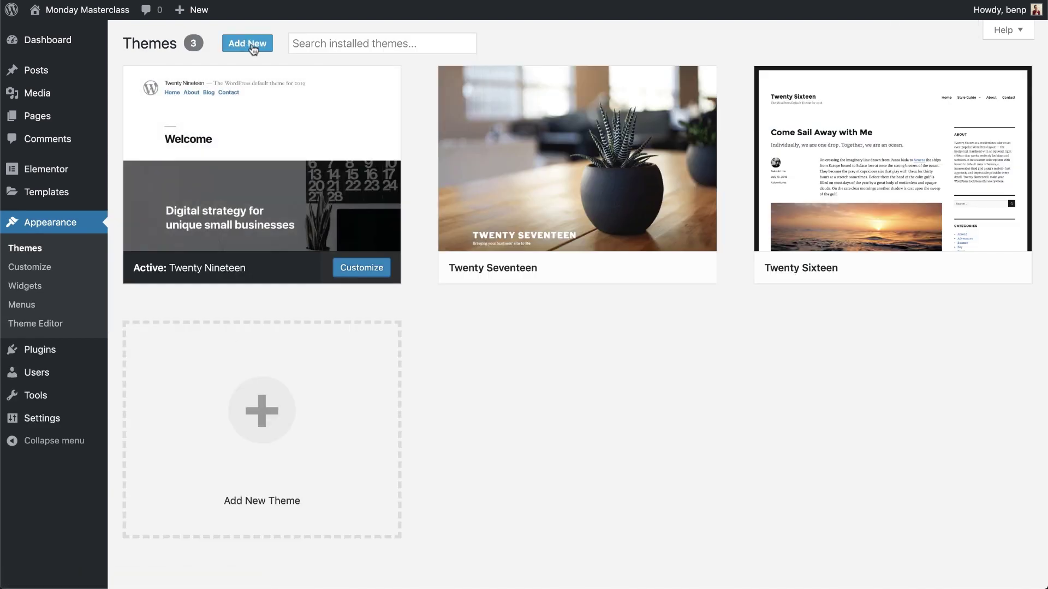
left_click(248, 43)
type("hello")
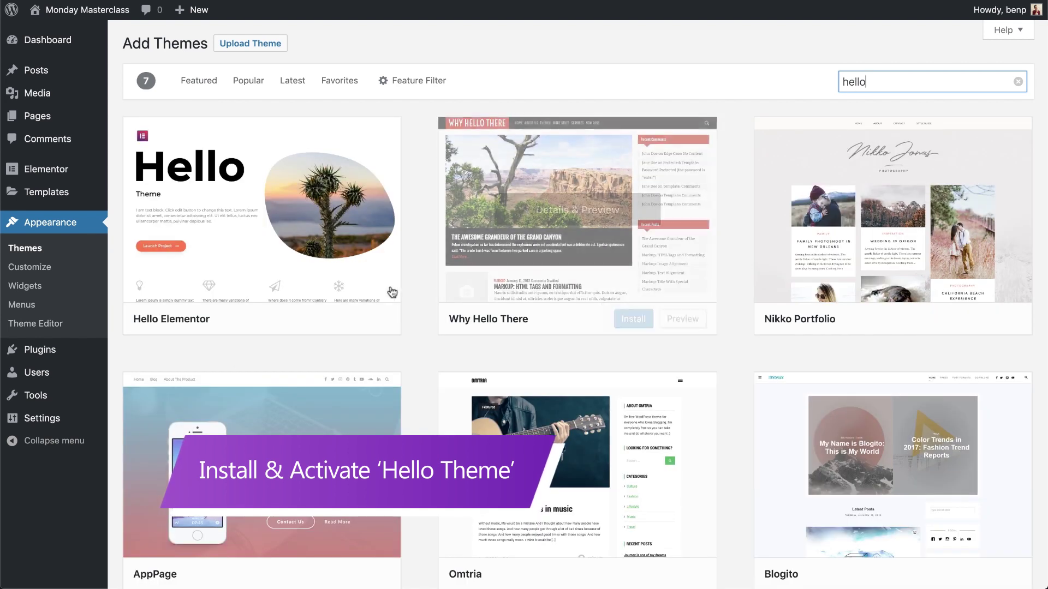
left_click(321, 321)
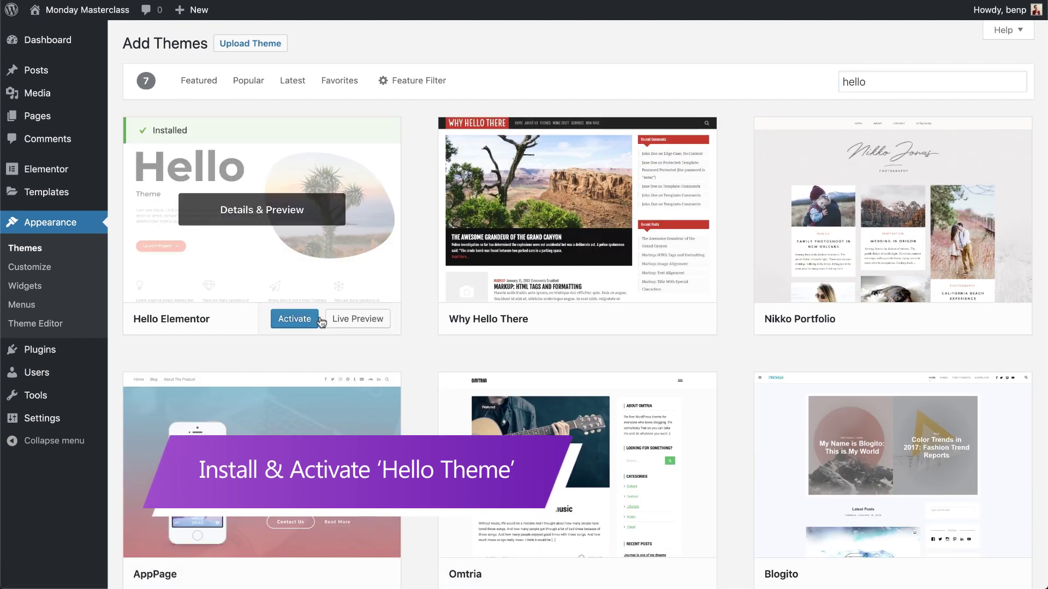
left_click(318, 320)
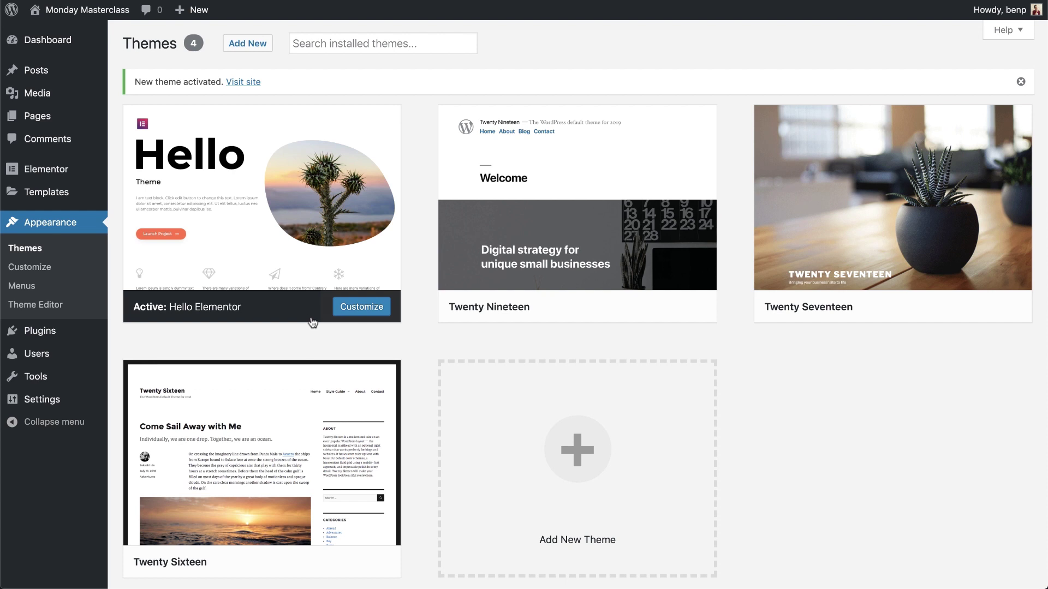
Step: Create a new page and open it in Elementor
mouse_move(193, 10)
left_click(191, 75)
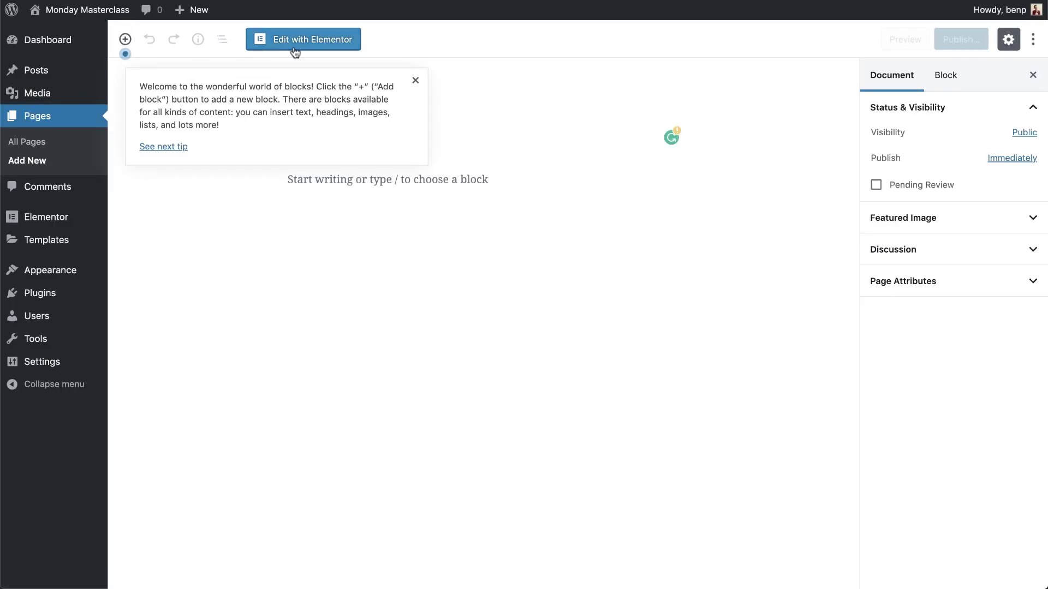
left_click(297, 43)
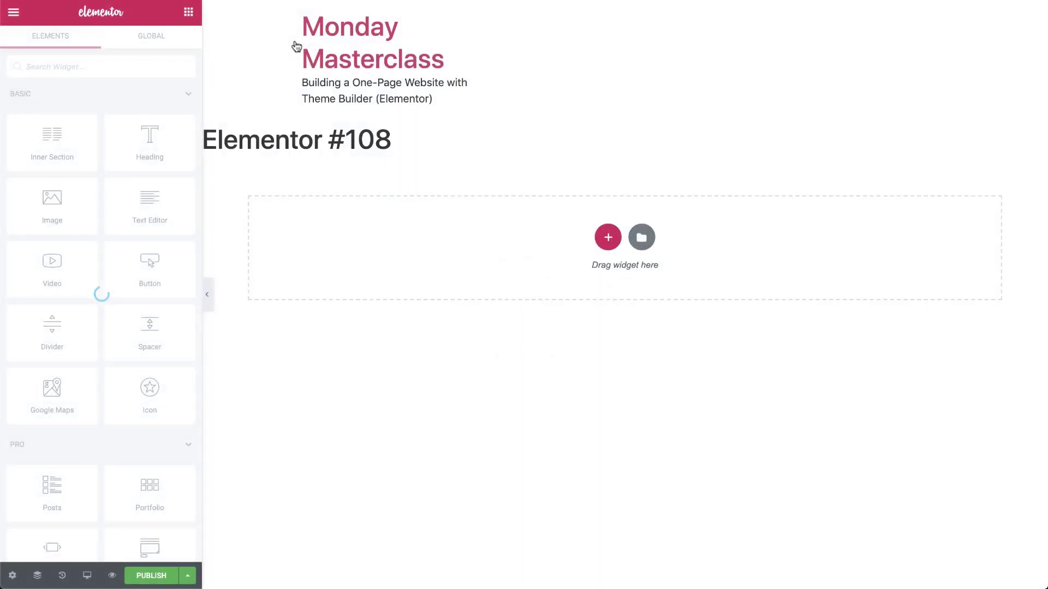
Step: Rename the page title to 'Yachtora' in Page Settings
left_click(12, 576)
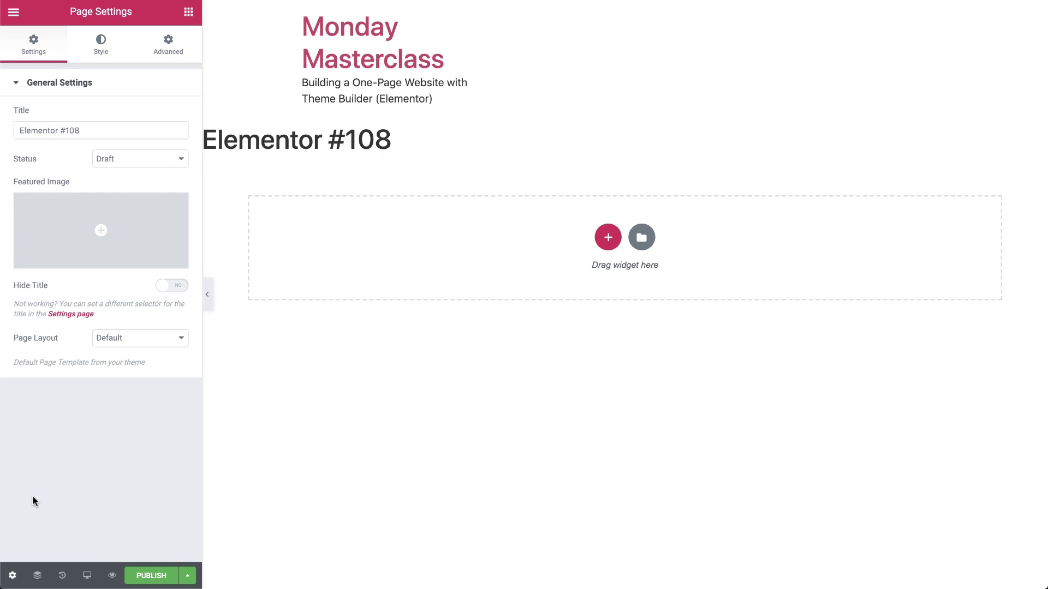
double_click(54, 128)
type("Yachtora")
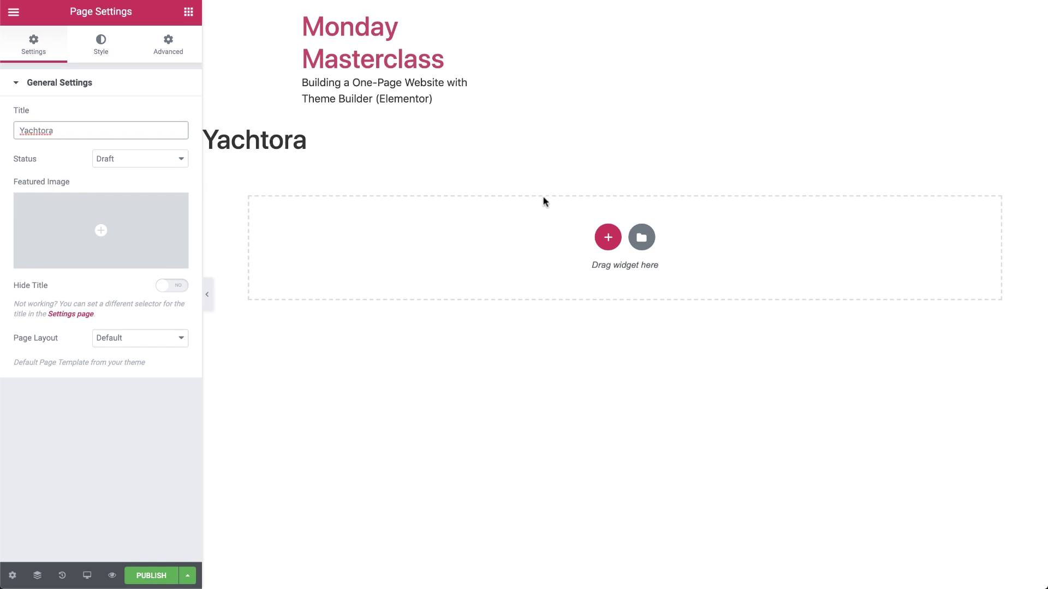
Step: Insert the One Page – Yacht Rental template from the Elementor library
left_click(641, 238)
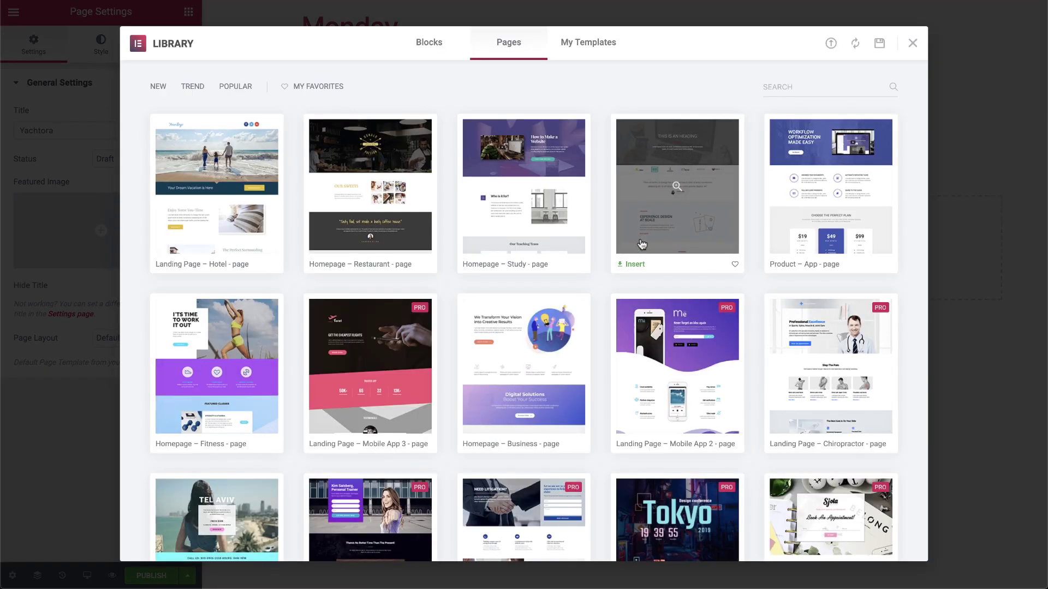
left_click(782, 90)
type("yach")
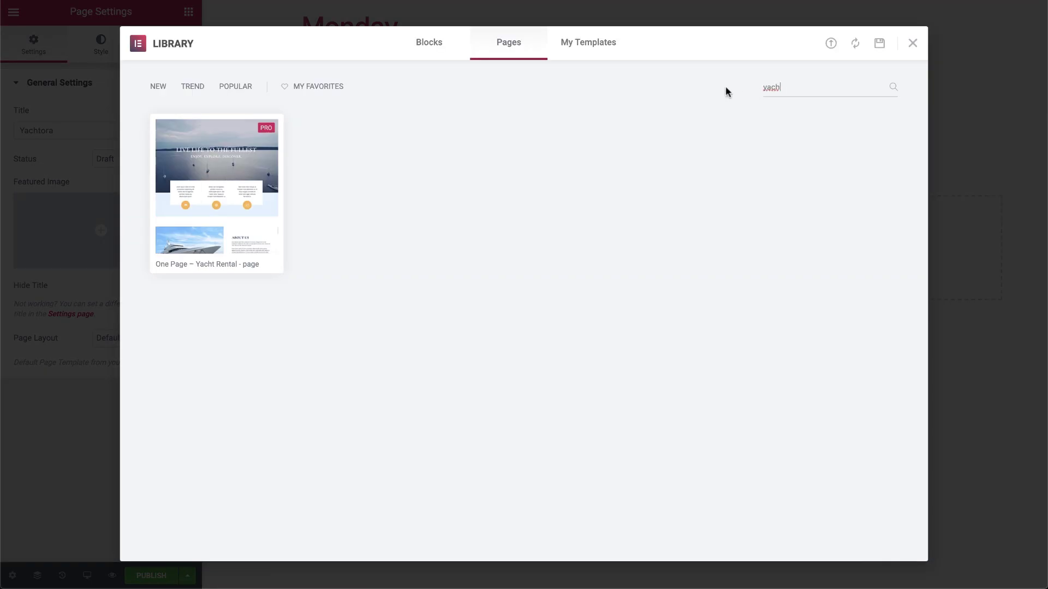
left_click(252, 211)
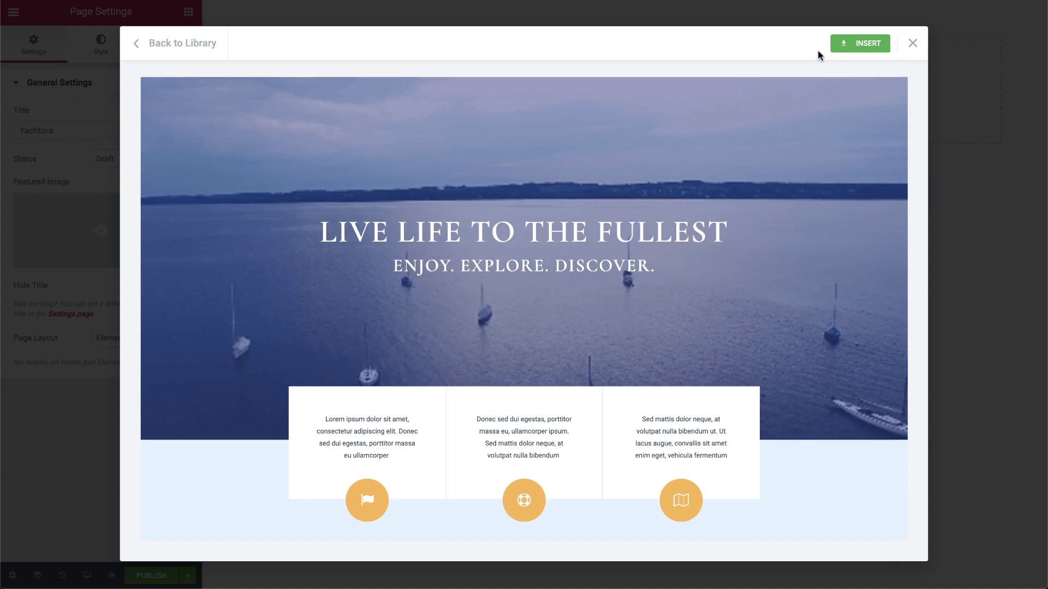
left_click(849, 53)
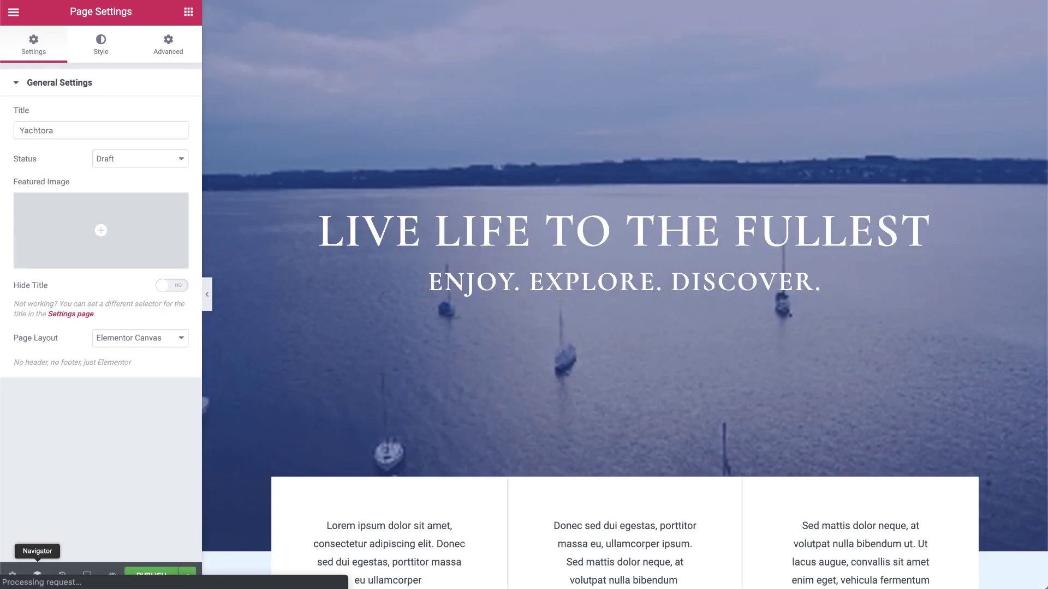
Step: Scroll through the inserted yacht template from the hero down to the contact form
scroll(901, 447, "down", 3)
scroll(902, 447, "down", 15)
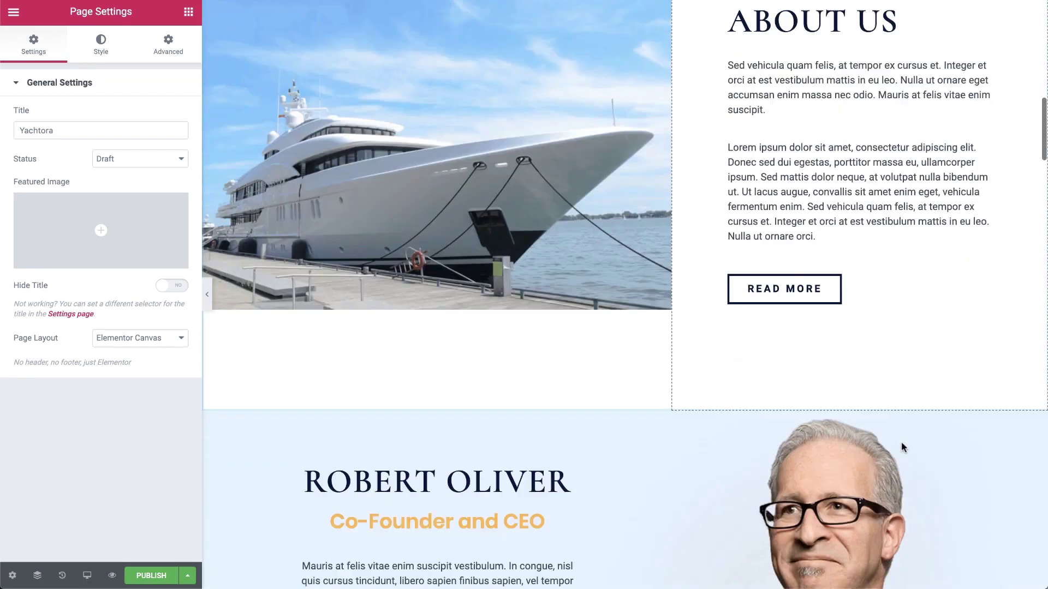
scroll(901, 447, "down", 20)
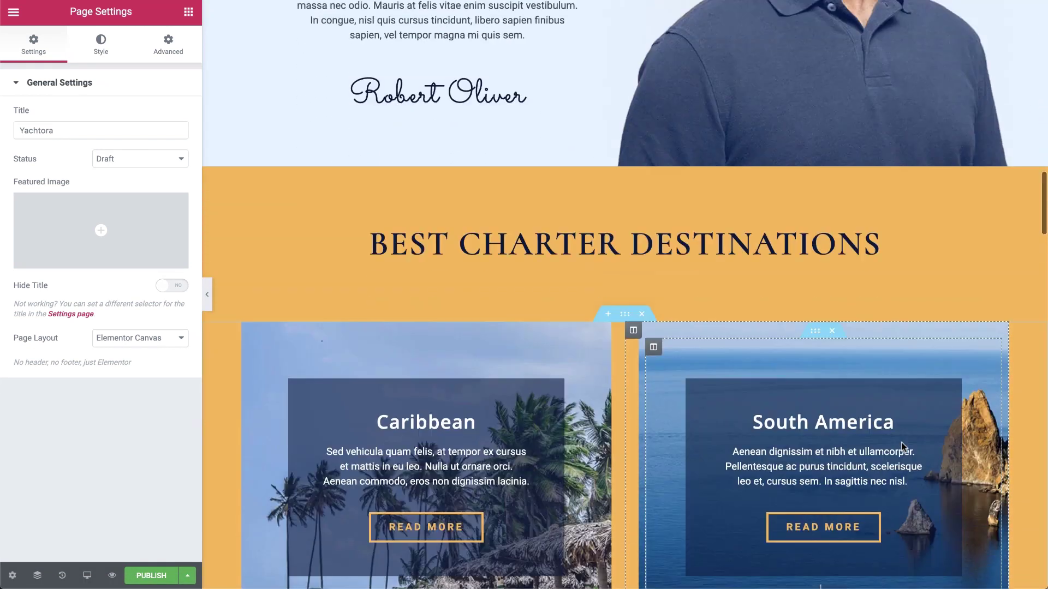
scroll(902, 444, "down", 20)
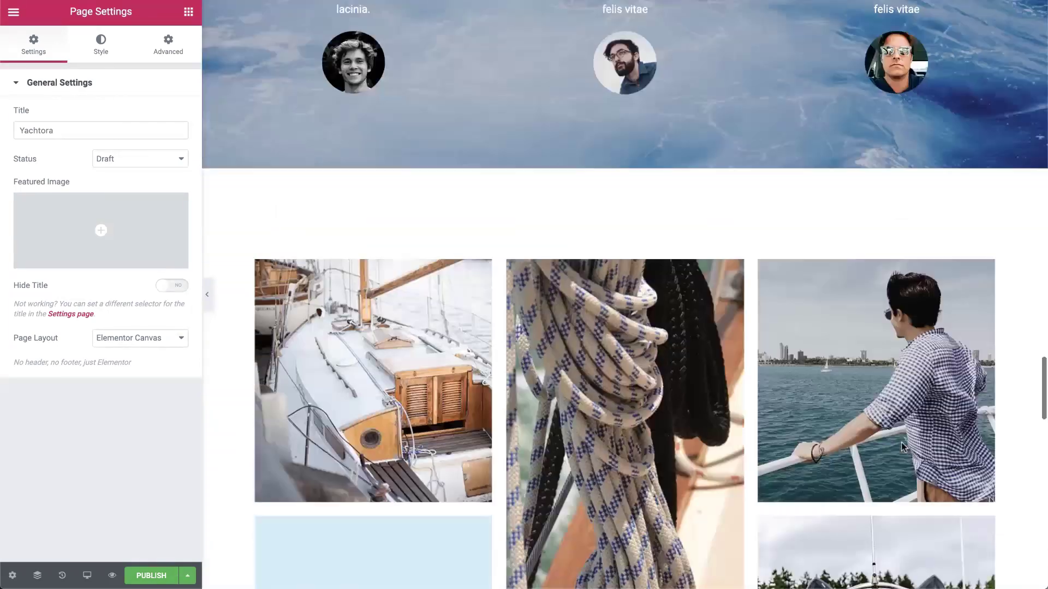
scroll(902, 445, "down", 10)
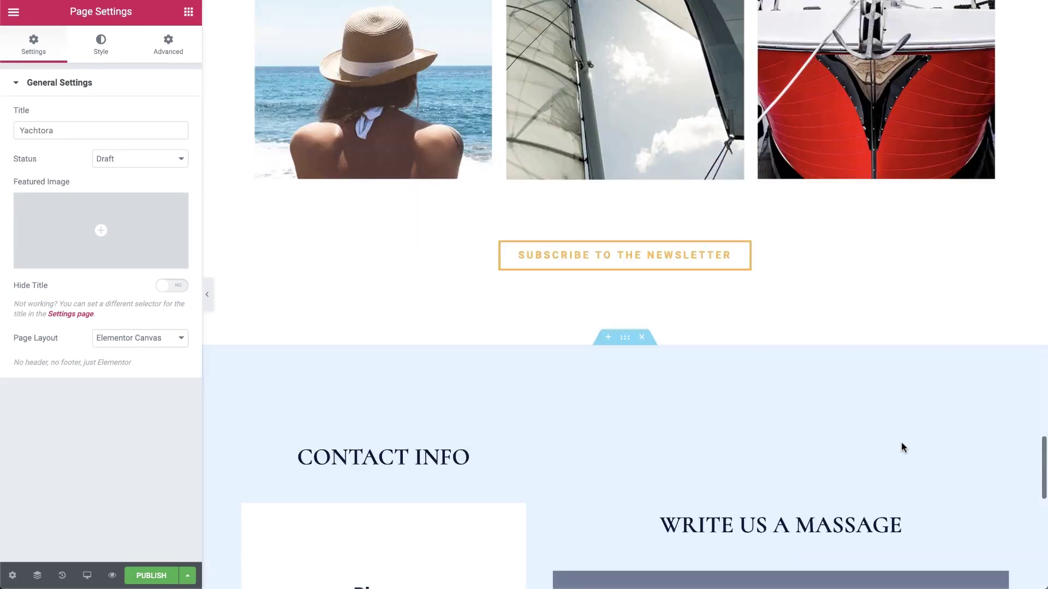
scroll(901, 445, "down", 6)
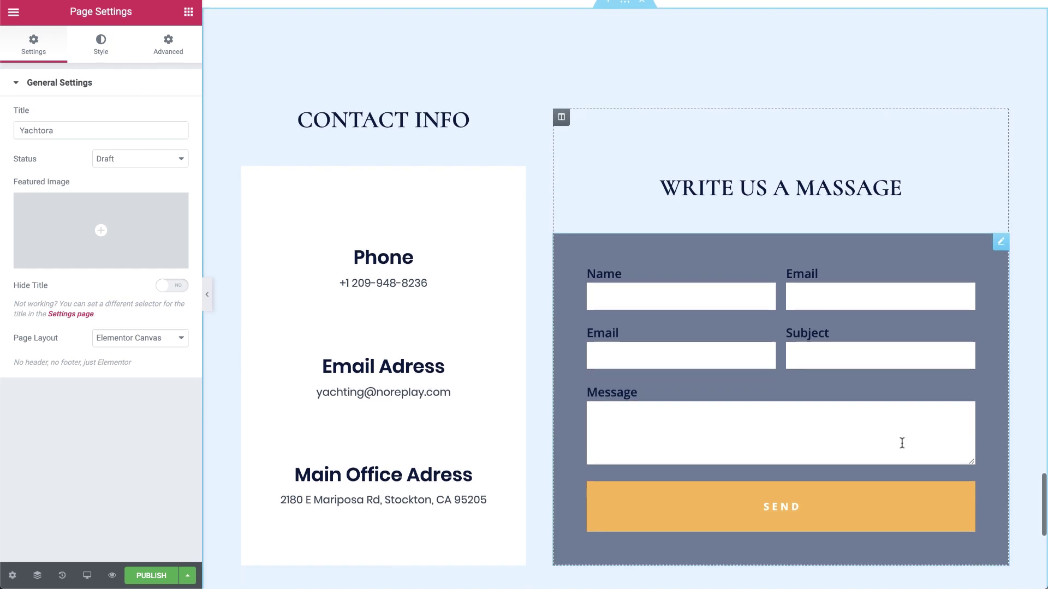
scroll(902, 443, "down", 1)
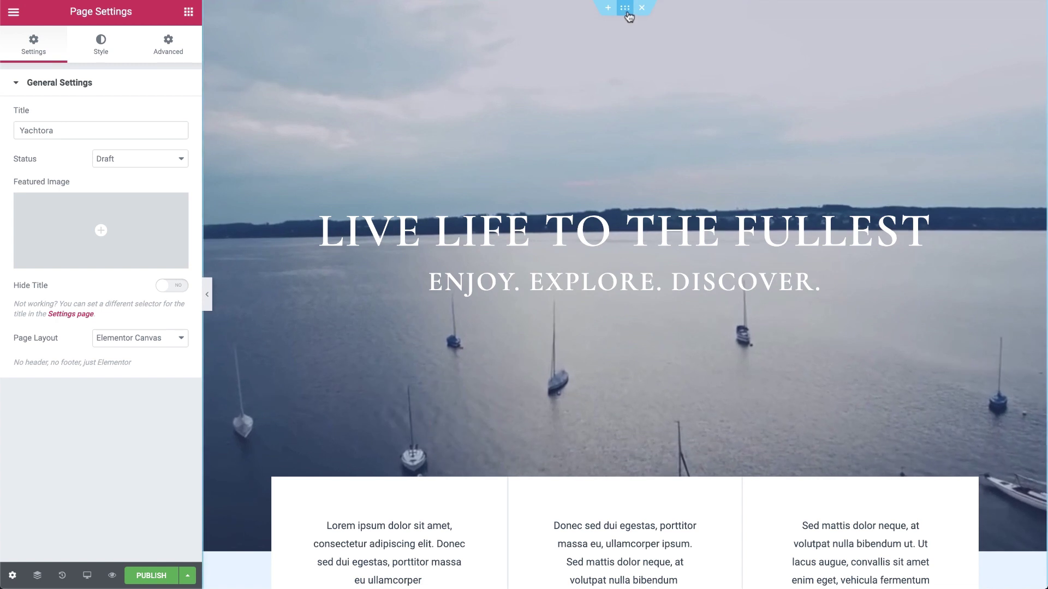
Step: Enter 'top' as the hero section's CSS ID in its Advanced settings
right_click(626, 11)
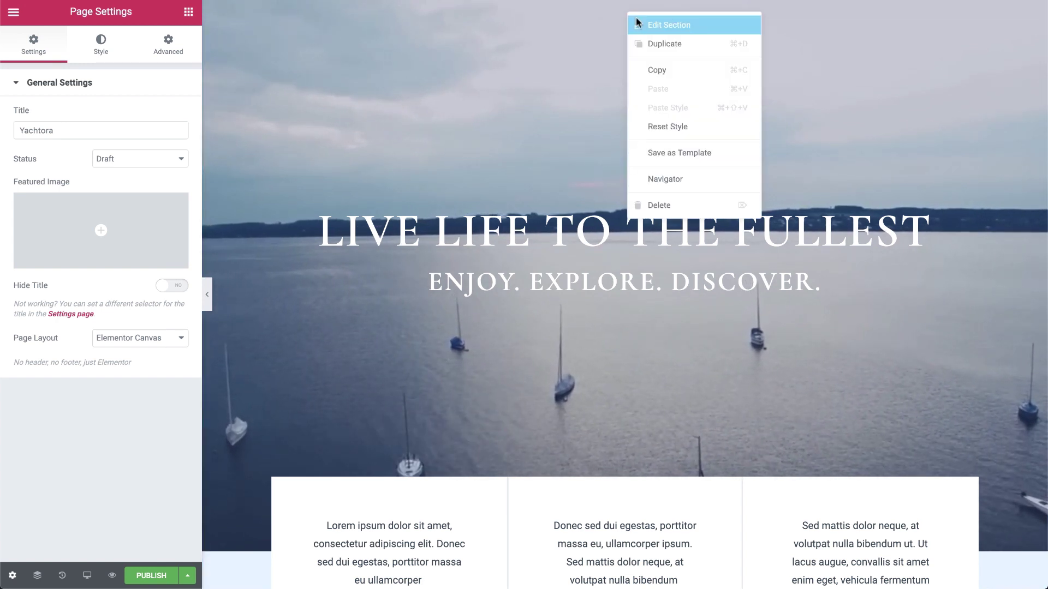
left_click(638, 25)
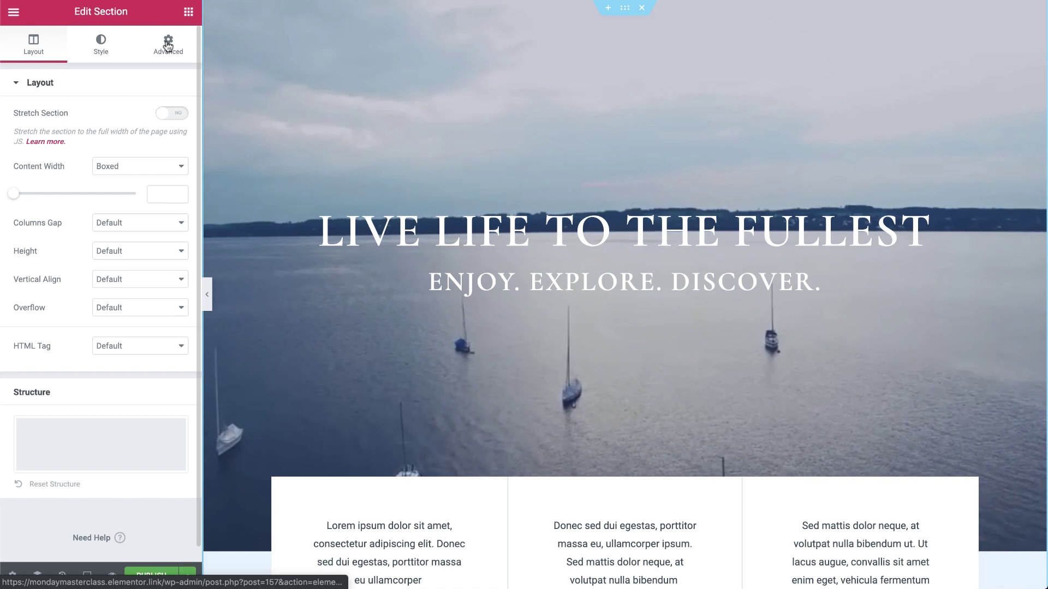
left_click(168, 41)
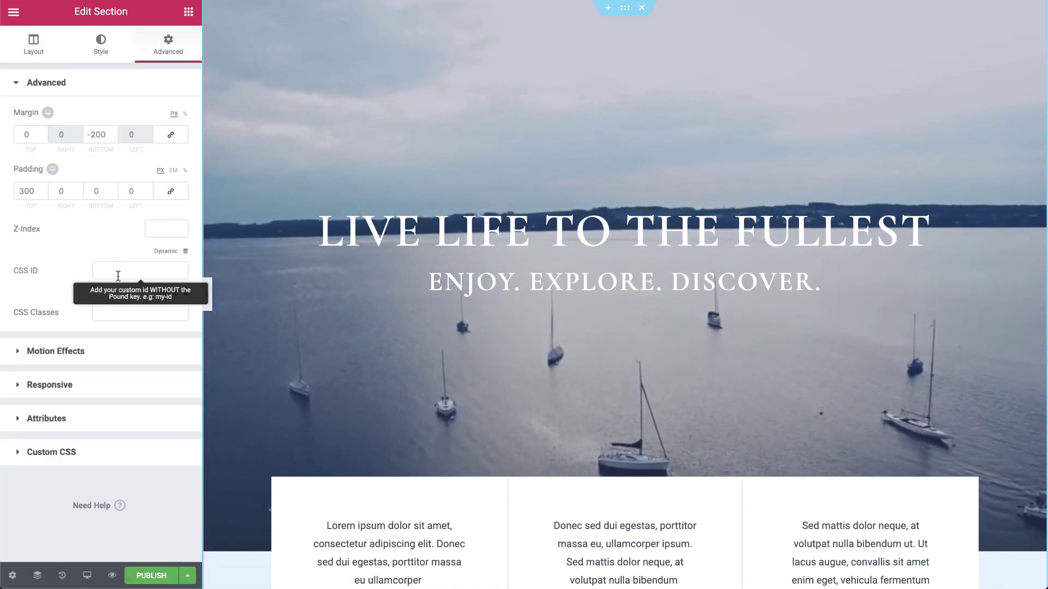
left_click(104, 273)
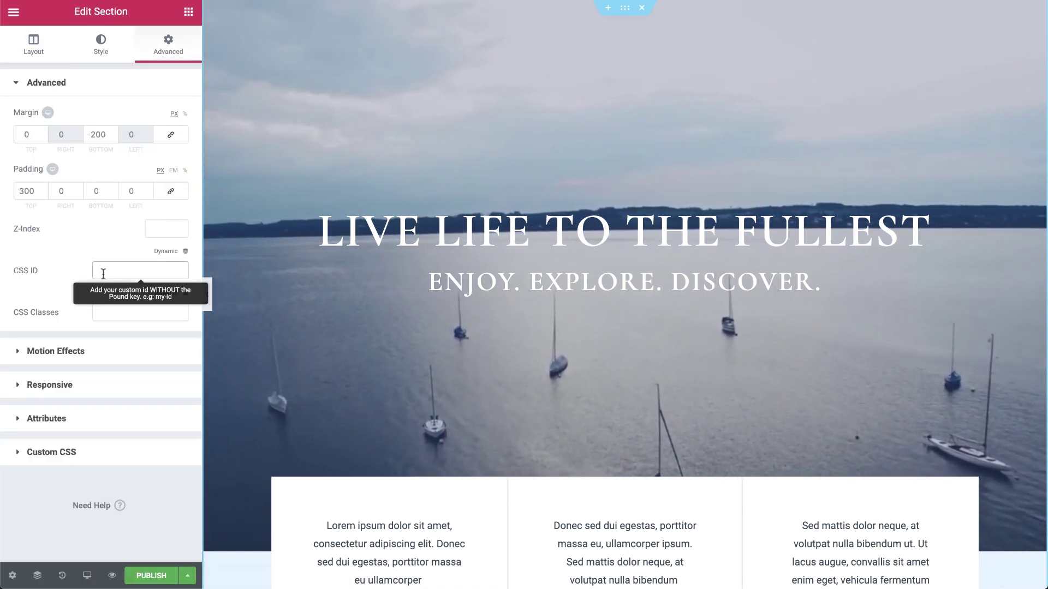
type("top")
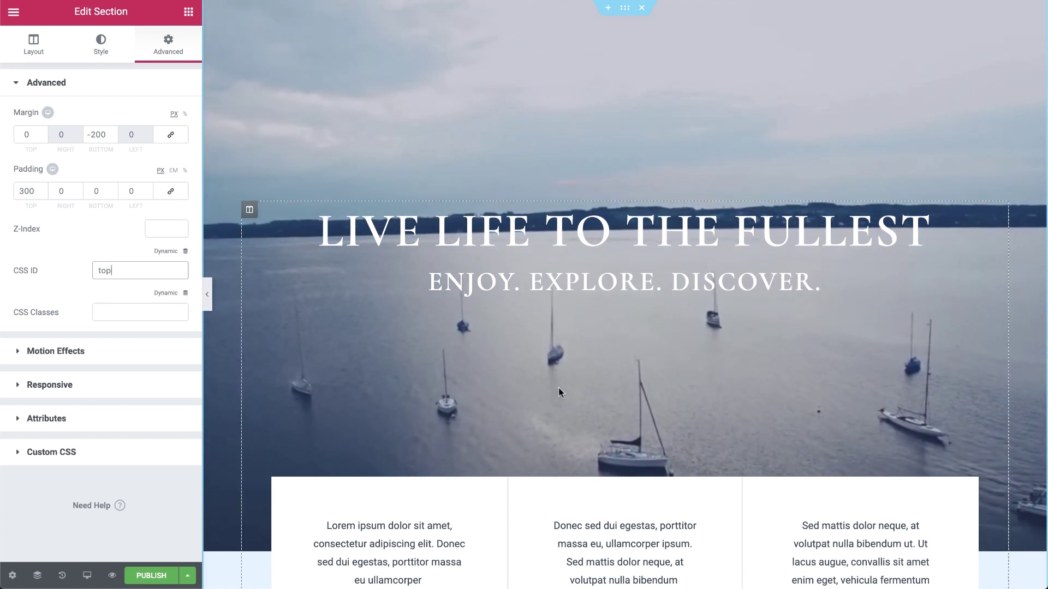
scroll(566, 391, "down", 3)
Step: Give the feature-card row the CSS ID 'features' and select the About Us section's CSS ID field
left_click(618, 358)
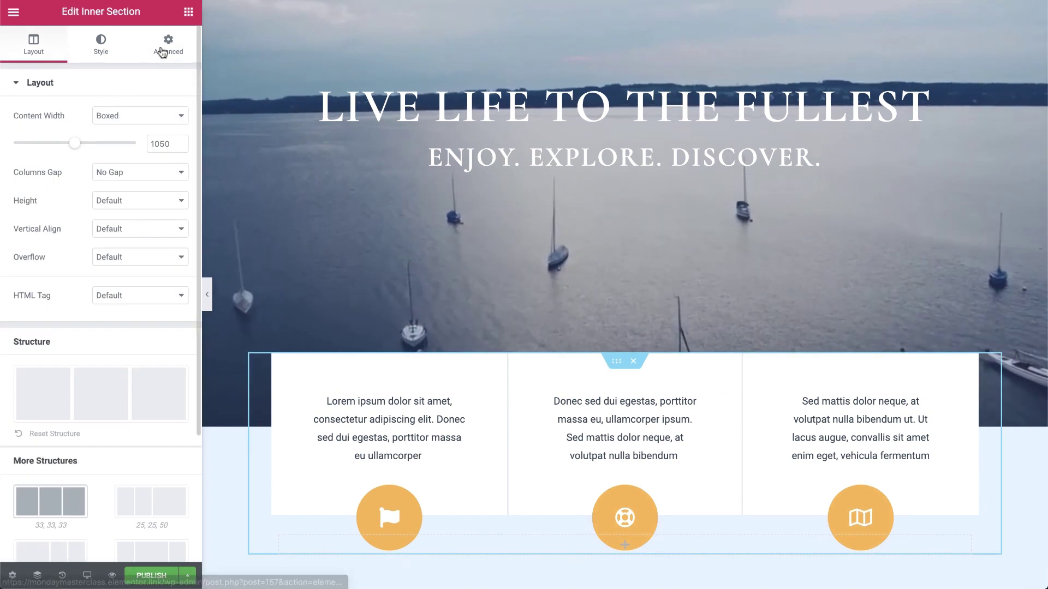
left_click(168, 43)
left_click(134, 271)
type("features")
scroll(603, 202, "down", 8)
left_click(625, 182)
left_click(168, 44)
left_click(142, 271)
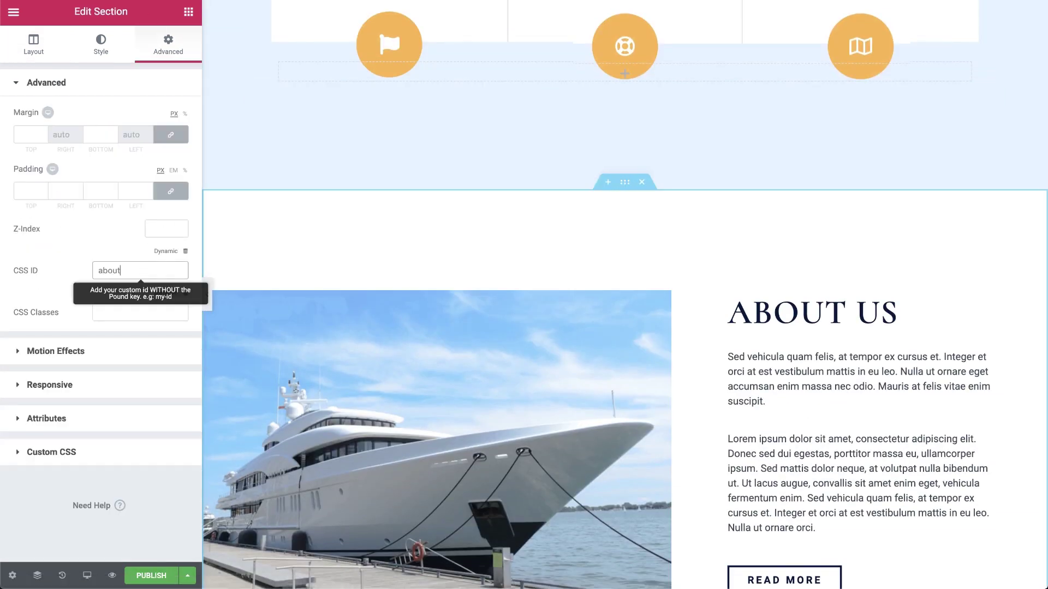
Step: Set CSS IDs 'ceo' and 'destinations' on the Robert Oliver and Charter Destinations sections
scroll(591, 267, "down", 10)
left_click(625, 141)
left_click(168, 44)
left_click(140, 270)
type("ceo")
scroll(618, 320, "down", 6)
left_click(625, 208)
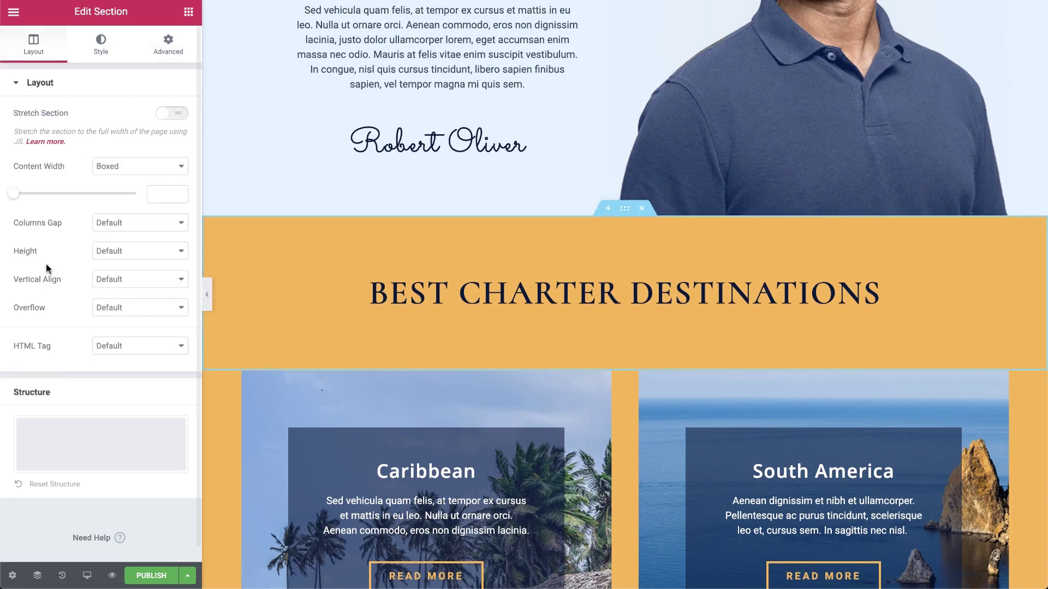
left_click(168, 43)
left_click(140, 270)
type("destinations")
Step: Give the photo gallery the CSS ID 'photos' and the newsletter button the ID 'subscribe'
scroll(533, 293, "down", 15)
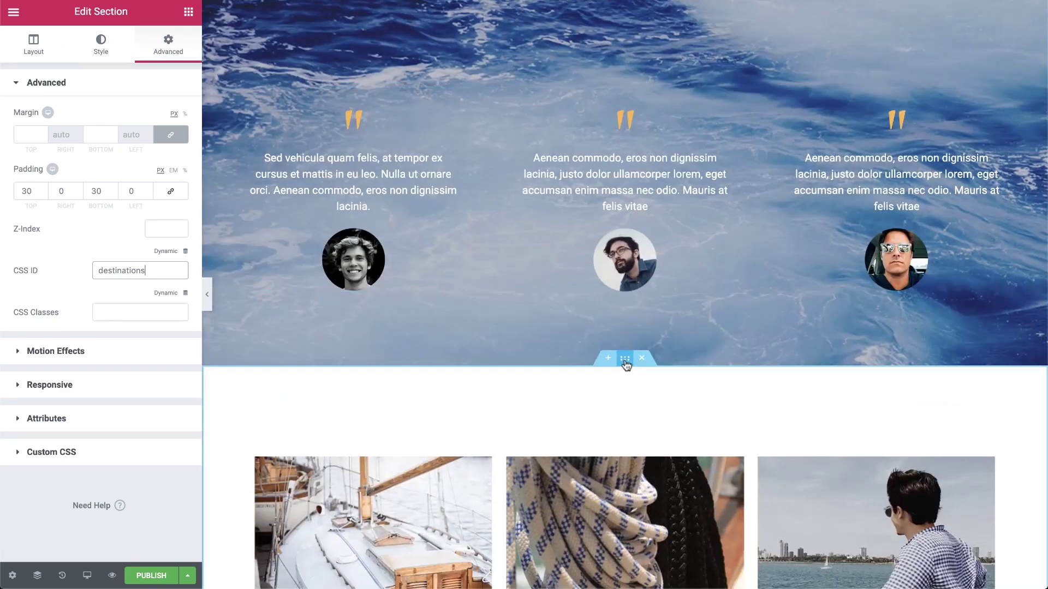
left_click(625, 359)
left_click(169, 44)
left_click(141, 270)
type("photos")
scroll(819, 294, "down", 10)
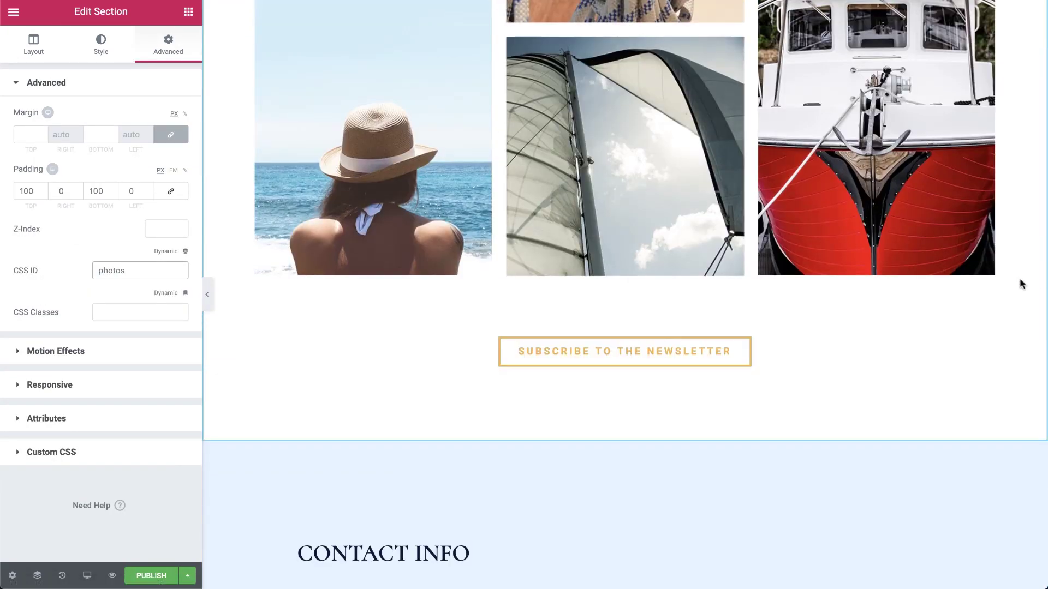
left_click(995, 289)
left_click(168, 44)
left_click(119, 282)
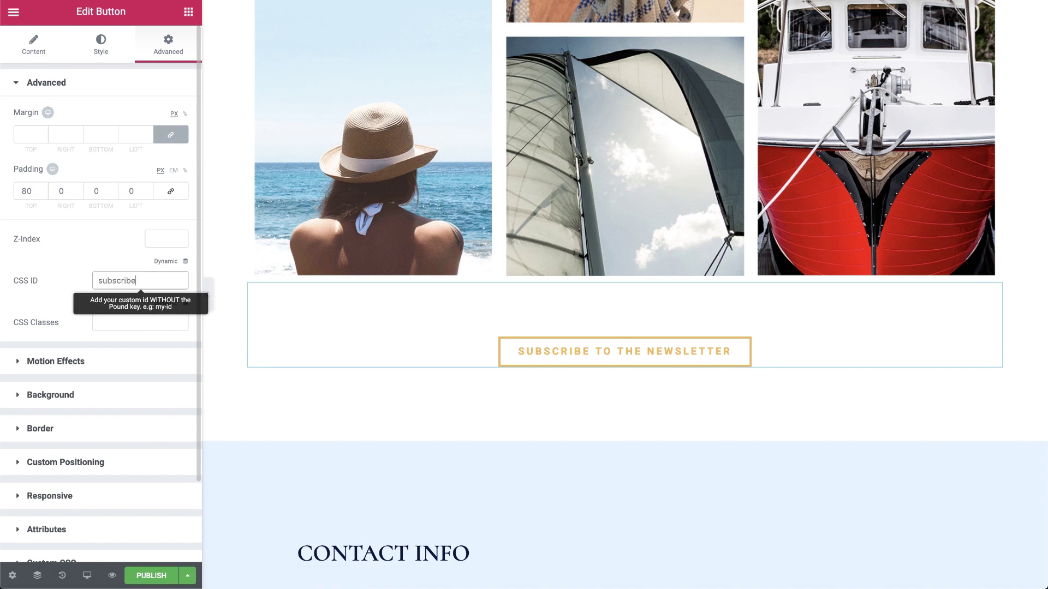
Step: Set the contact section's CSS ID to 'contact'
scroll(548, 335, "down", 4)
left_click(625, 223)
left_click(168, 44)
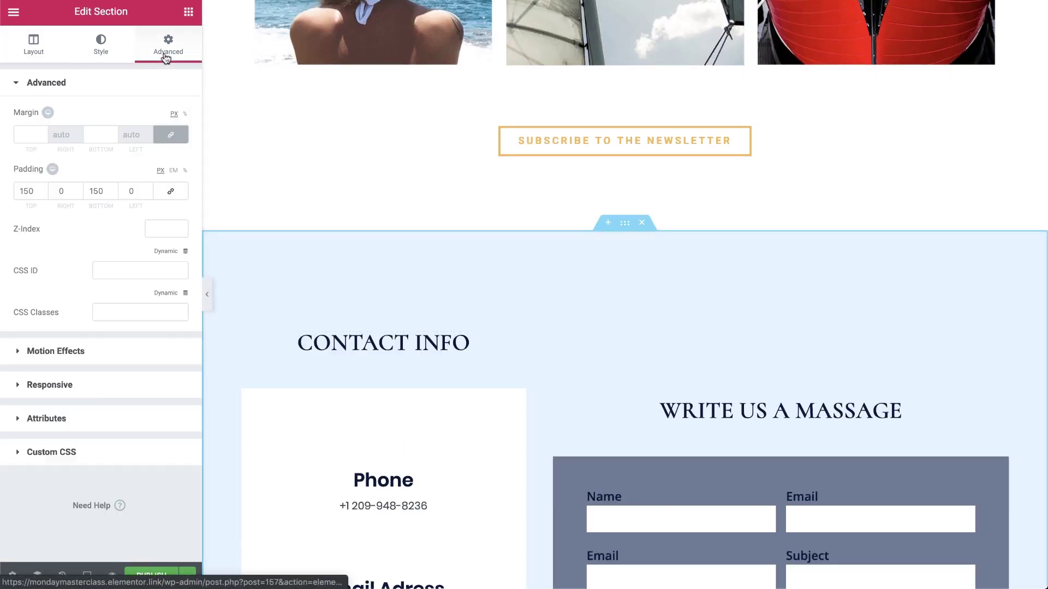
left_click(141, 270)
type("contact")
scroll(572, 345, "up", 2)
scroll(572, 345, "down", 5)
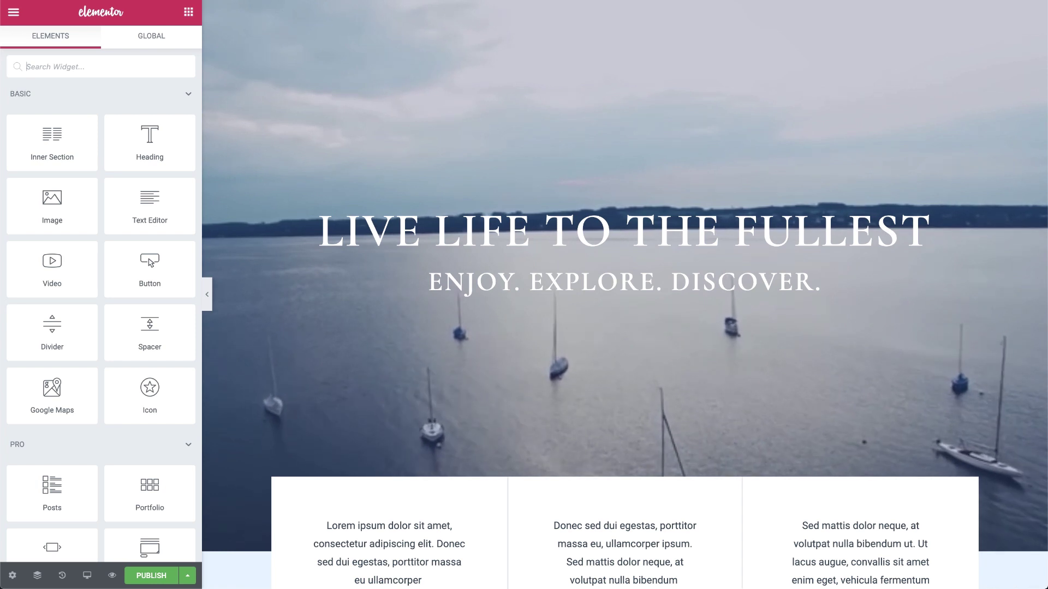
Step: Reach the Menus screen through the Ctrl+E quick search and create an empty menu named 'One Page Menu'
key("ctrl+e")
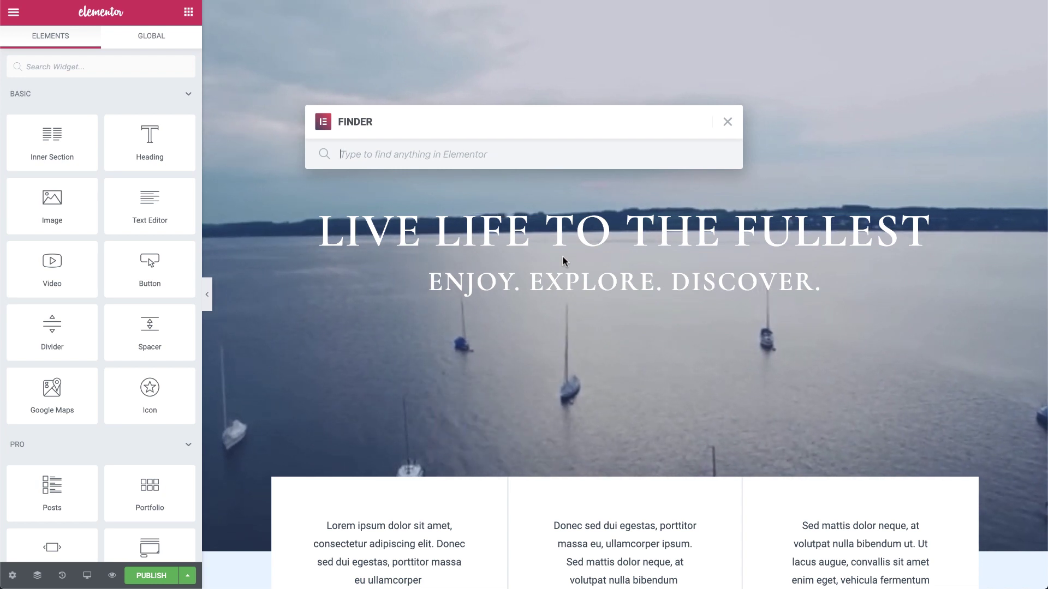
type("menus")
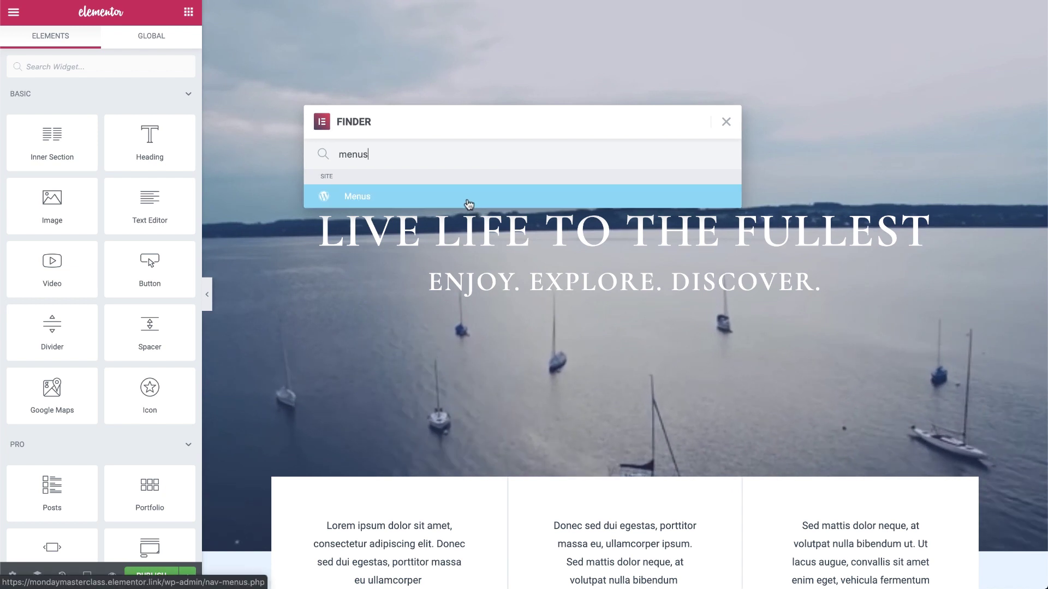
left_click(468, 204)
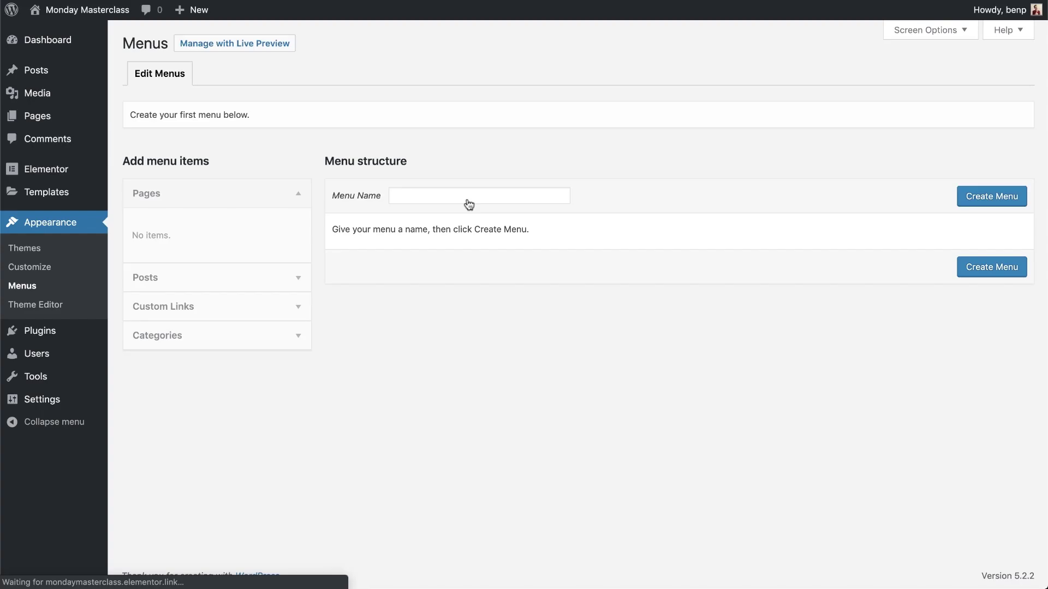
left_click(467, 200)
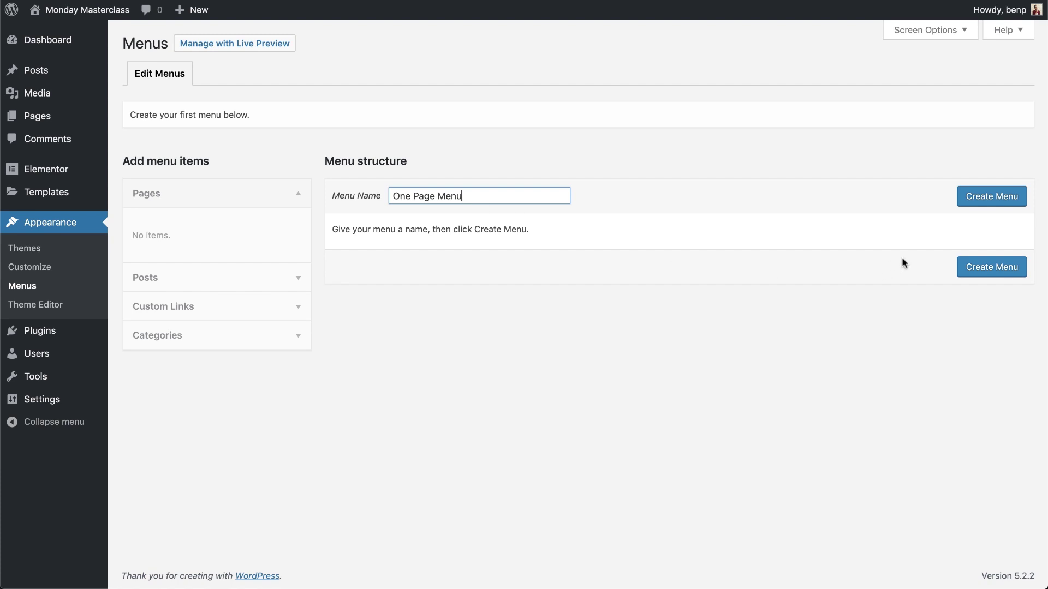
left_click(1017, 203)
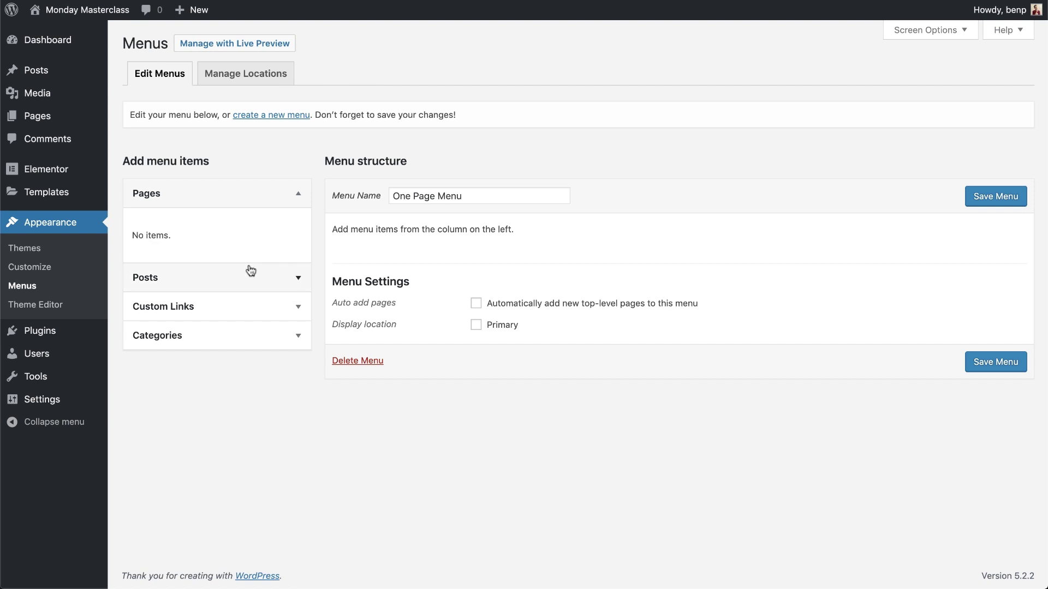
Step: Add a 'Features' custom link to the site URL plus '#features'
left_click(218, 306)
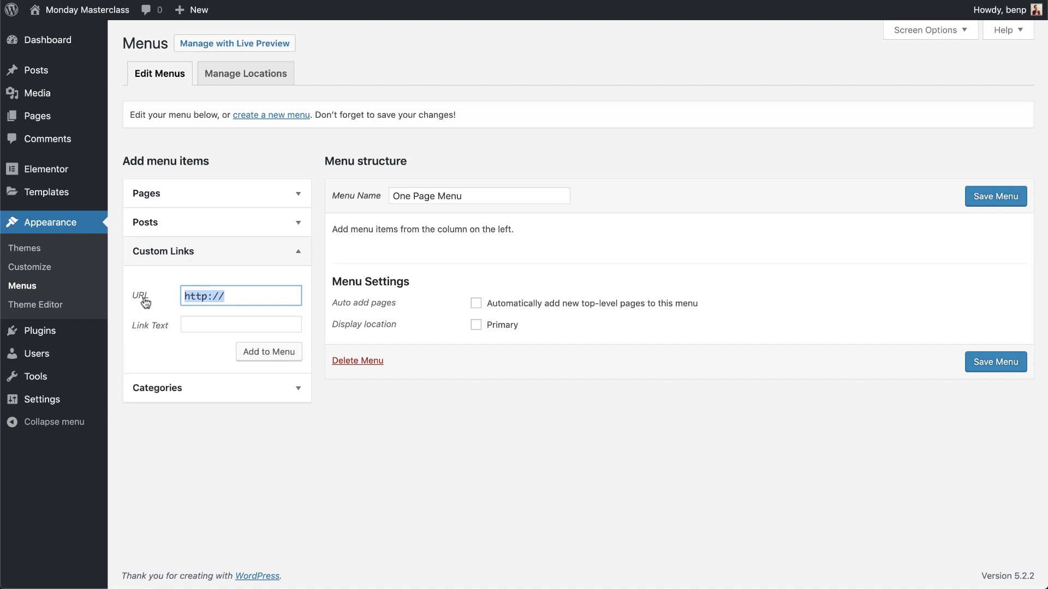
key("super+v")
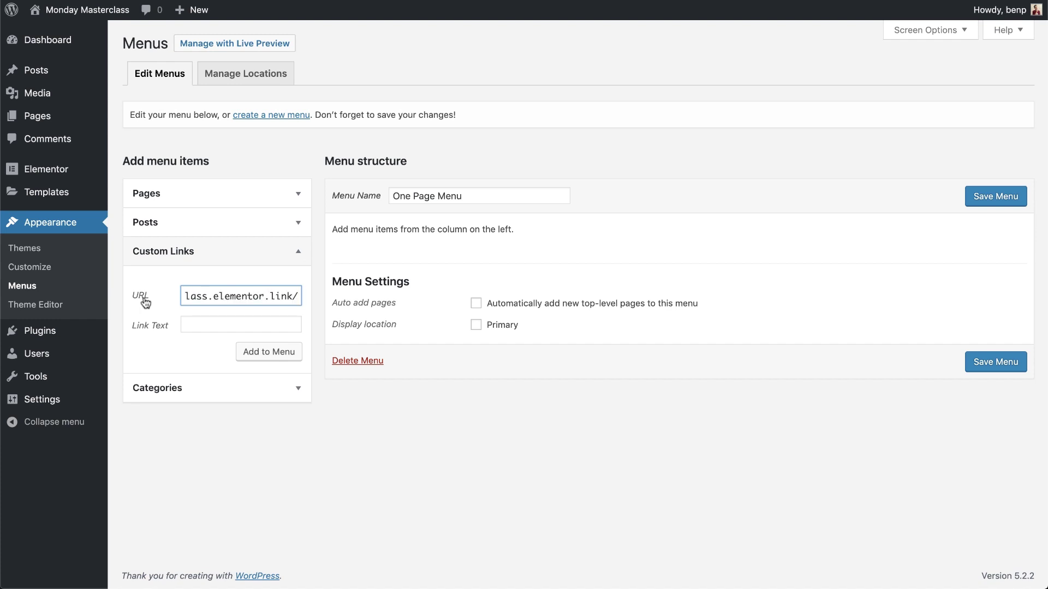
type("#")
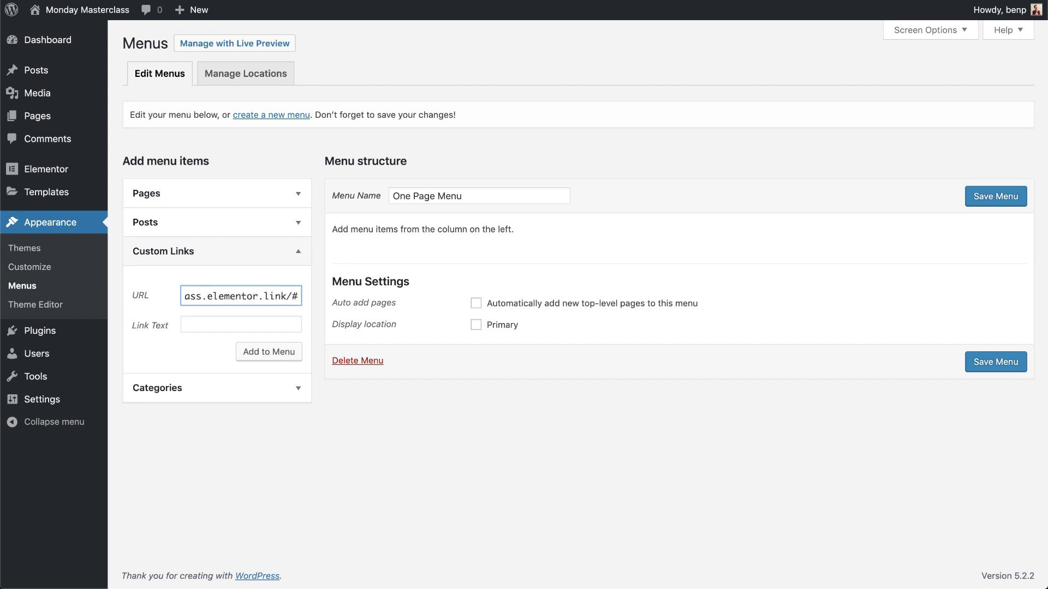
type("featu")
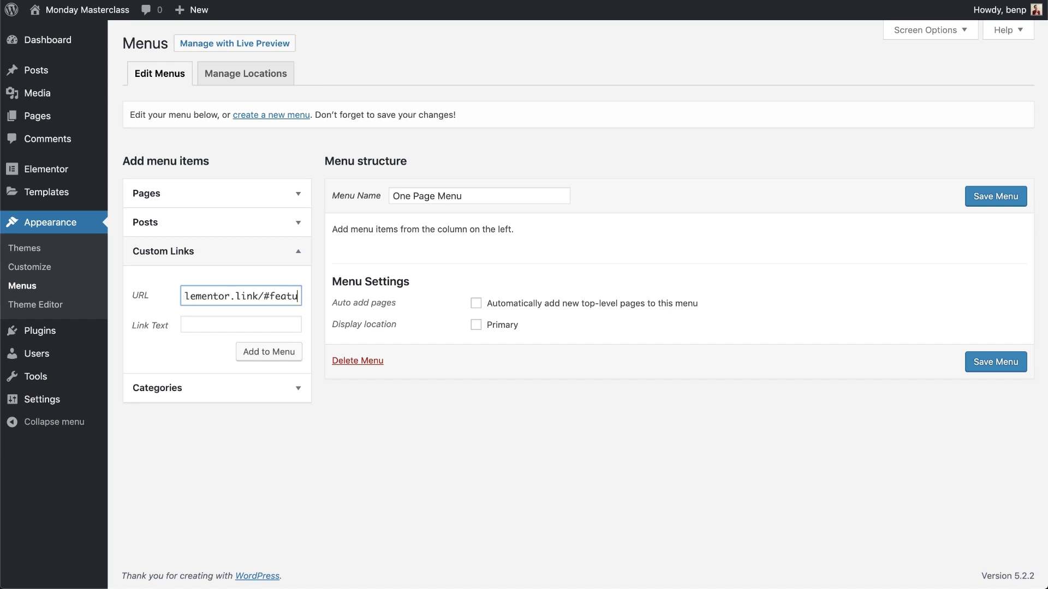
type("res")
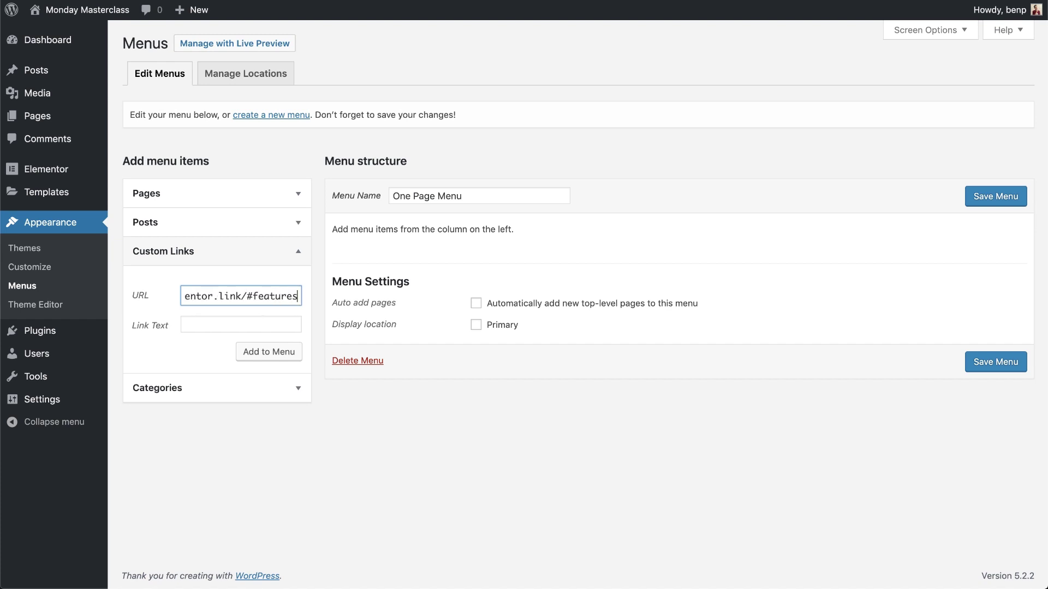
left_click(199, 323)
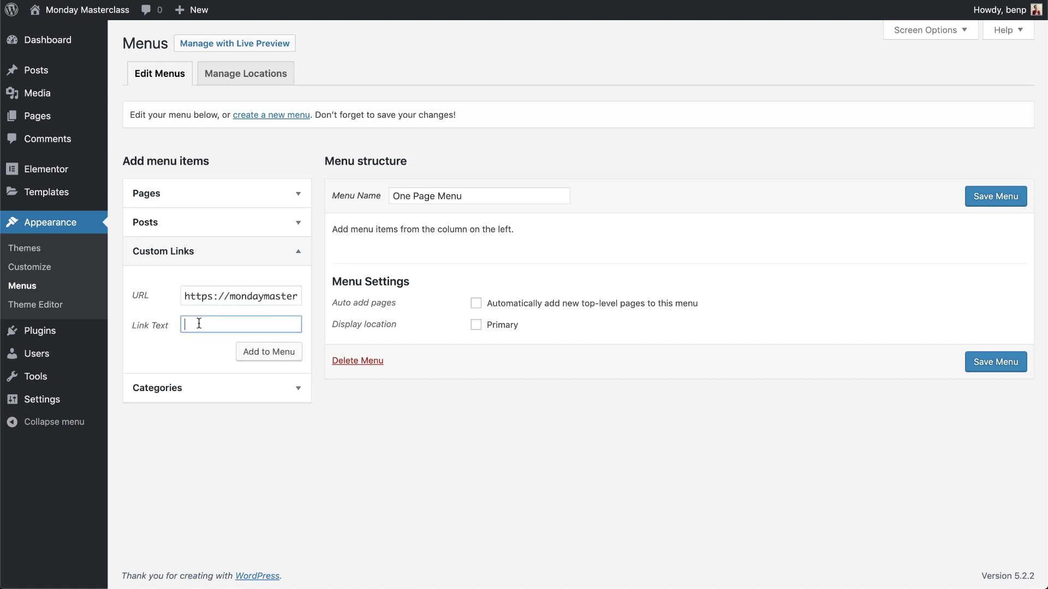
type("Features")
left_click(243, 352)
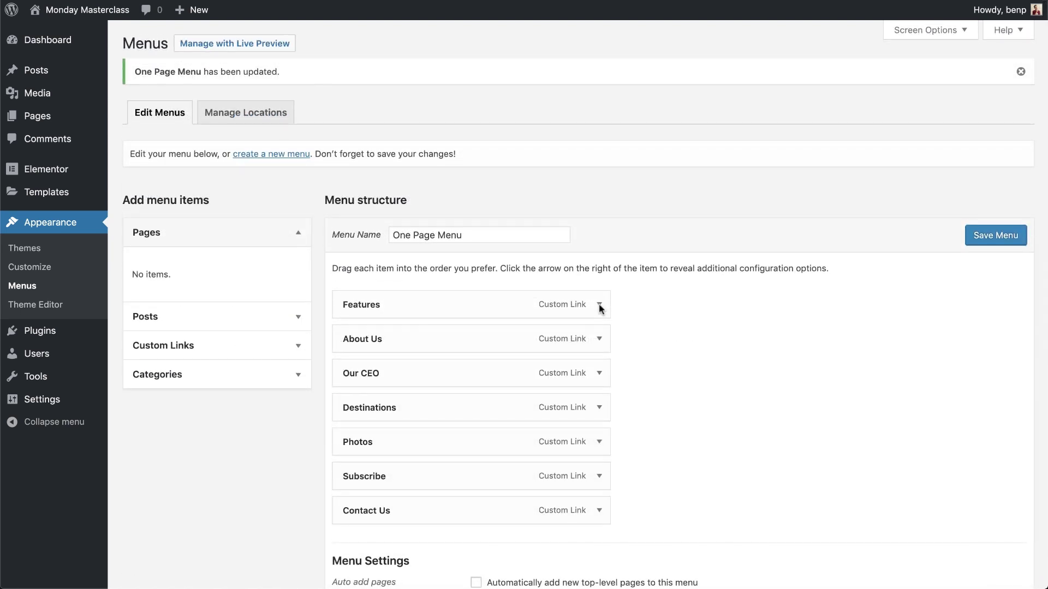
left_click(600, 304)
scroll(601, 310, "down", 1)
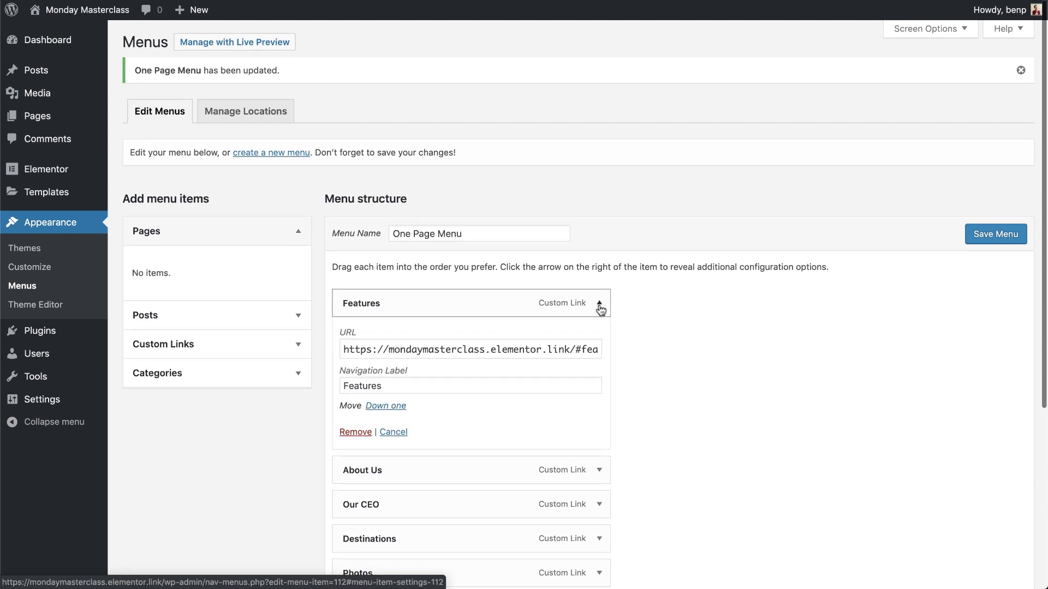
left_click(600, 306)
scroll(600, 336, "down", 1)
scroll(600, 341, "up", 1)
left_click(599, 337)
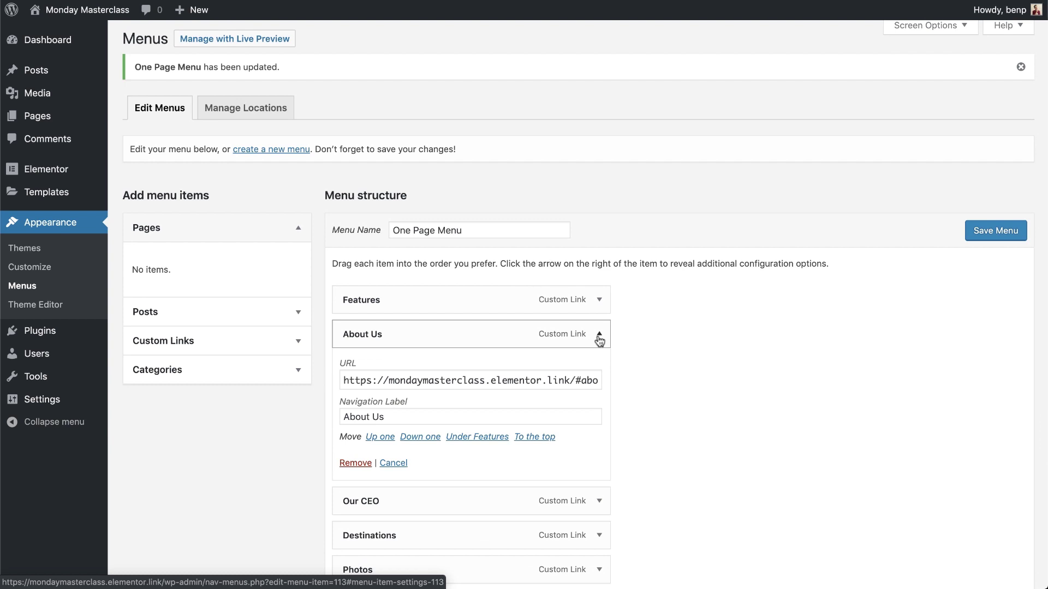
left_click(600, 338)
left_click(606, 373)
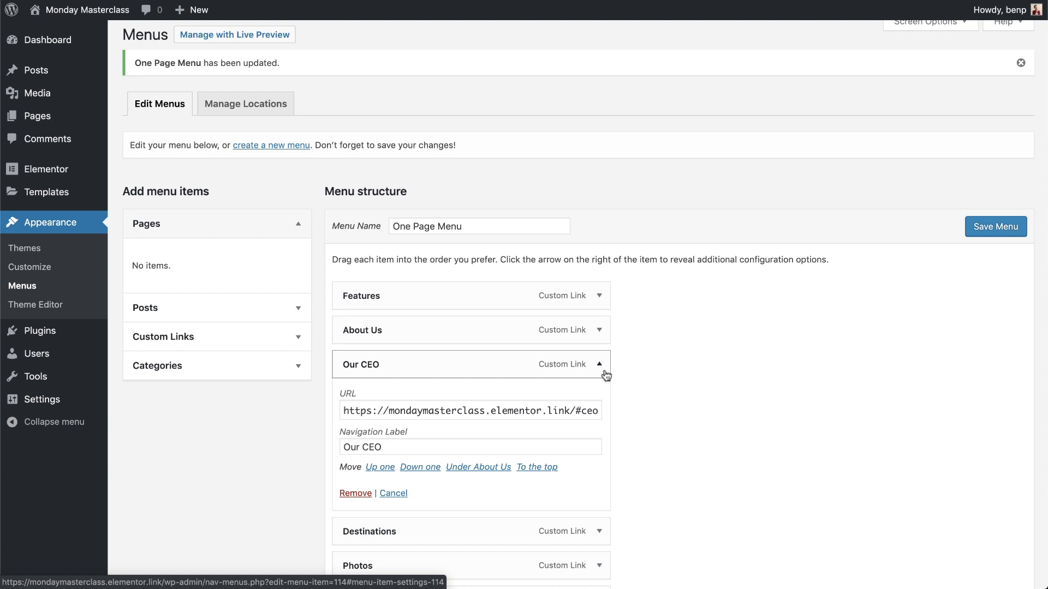
left_click(606, 374)
left_click(604, 401)
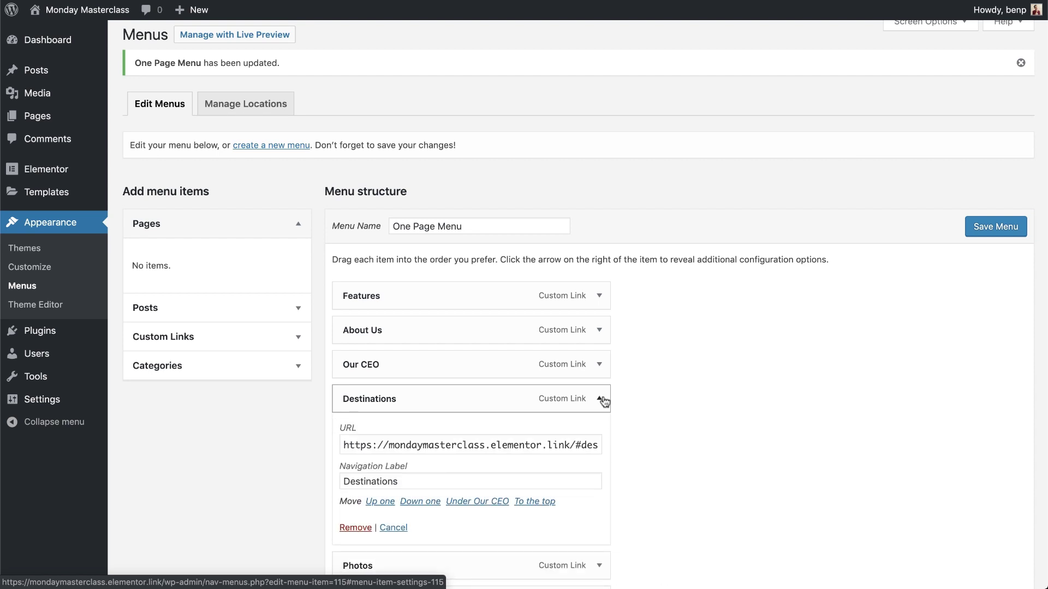
left_click(603, 401)
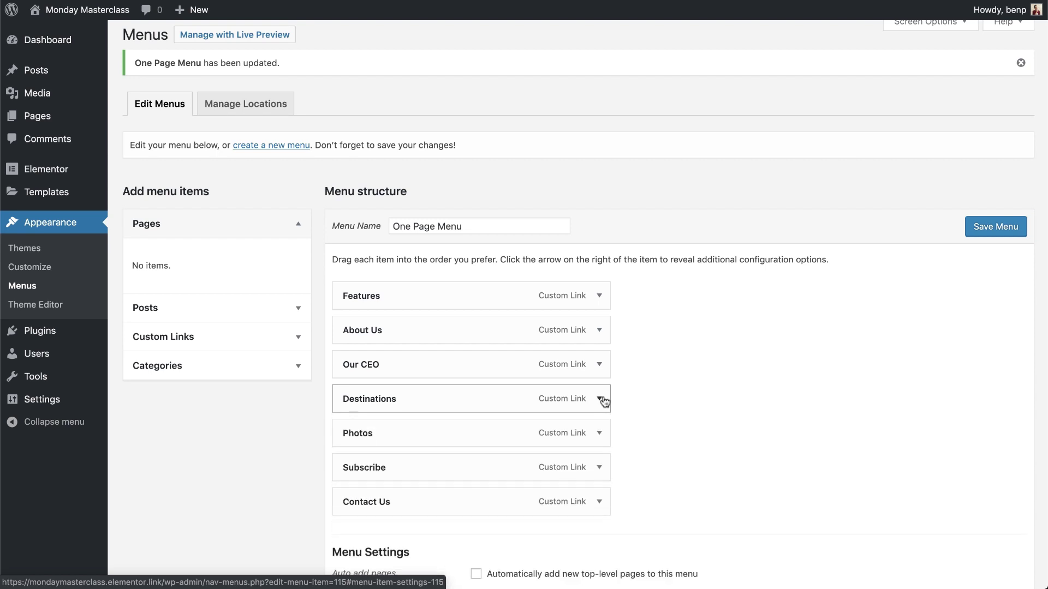
left_click(603, 436)
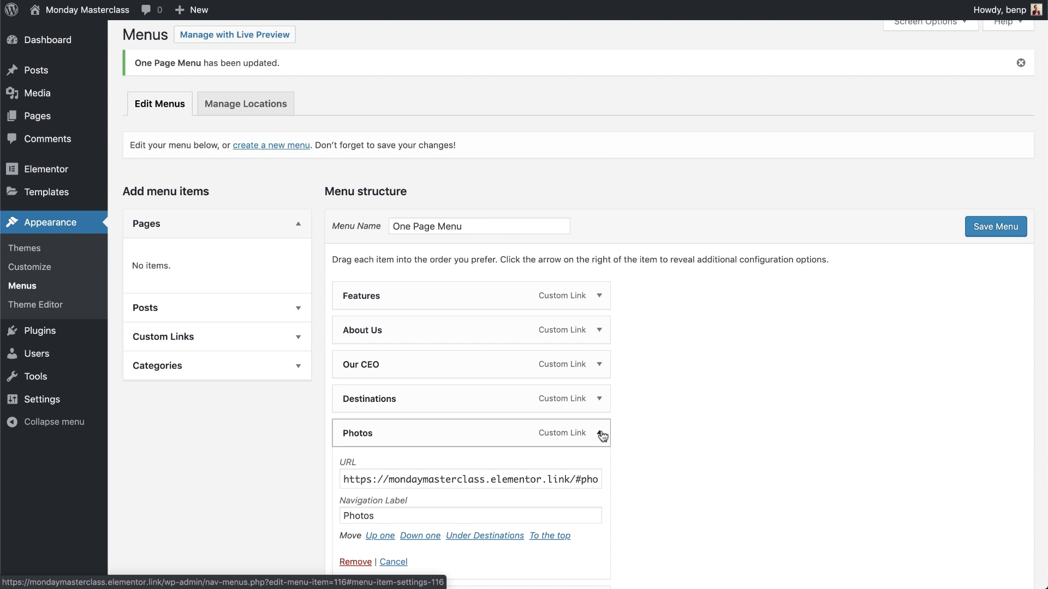
left_click(602, 435)
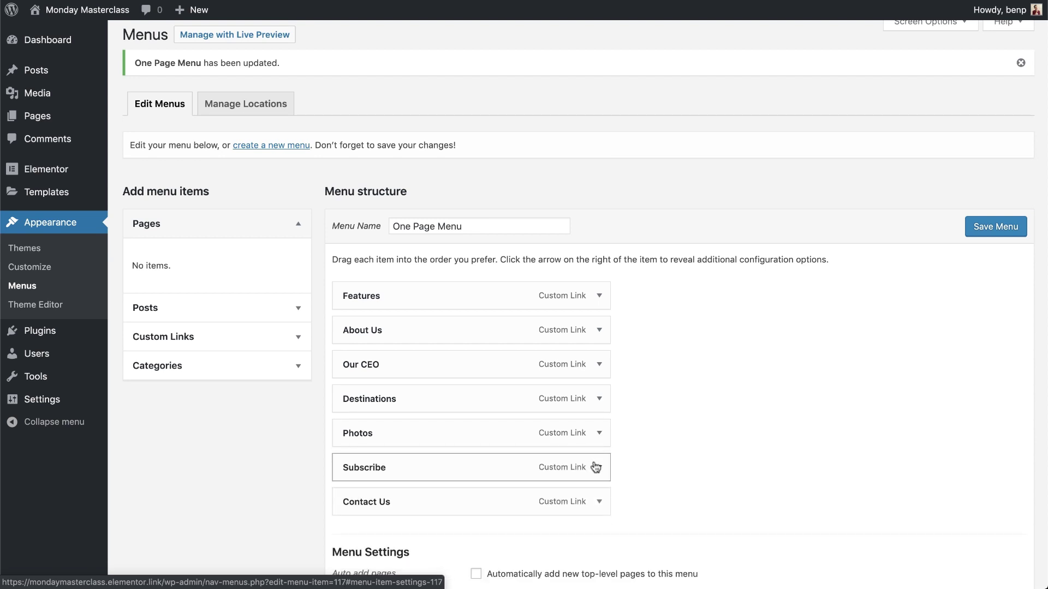
left_click(595, 468)
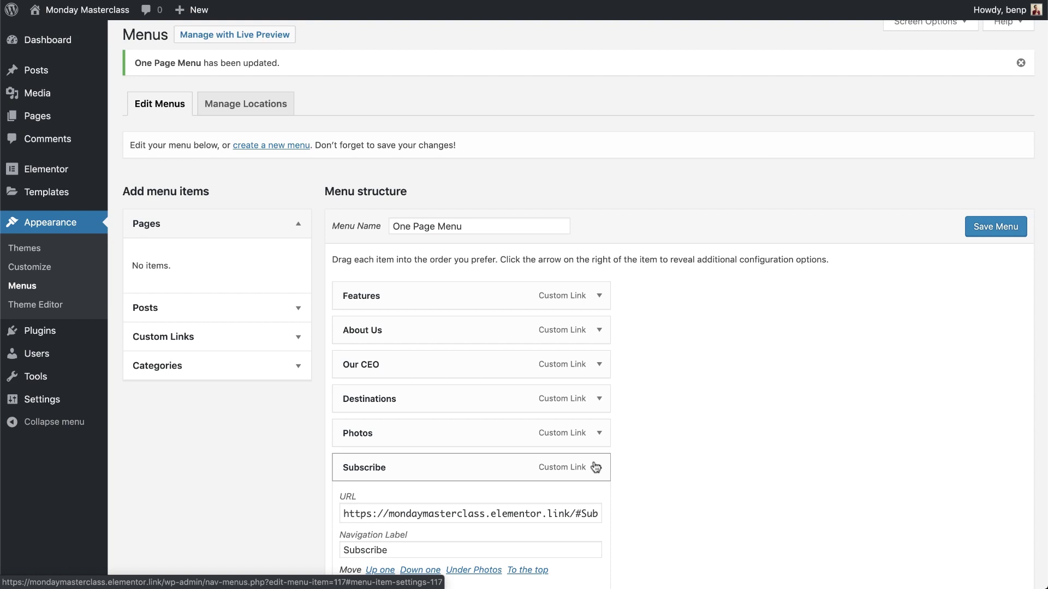
left_click(595, 468)
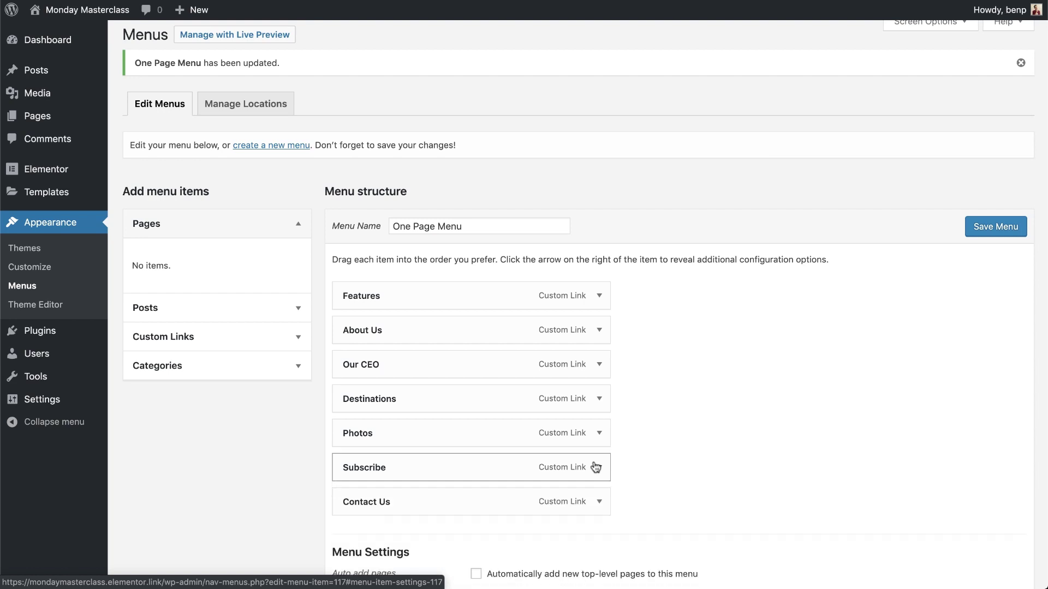
scroll(595, 463, "down", 2)
left_click(600, 429)
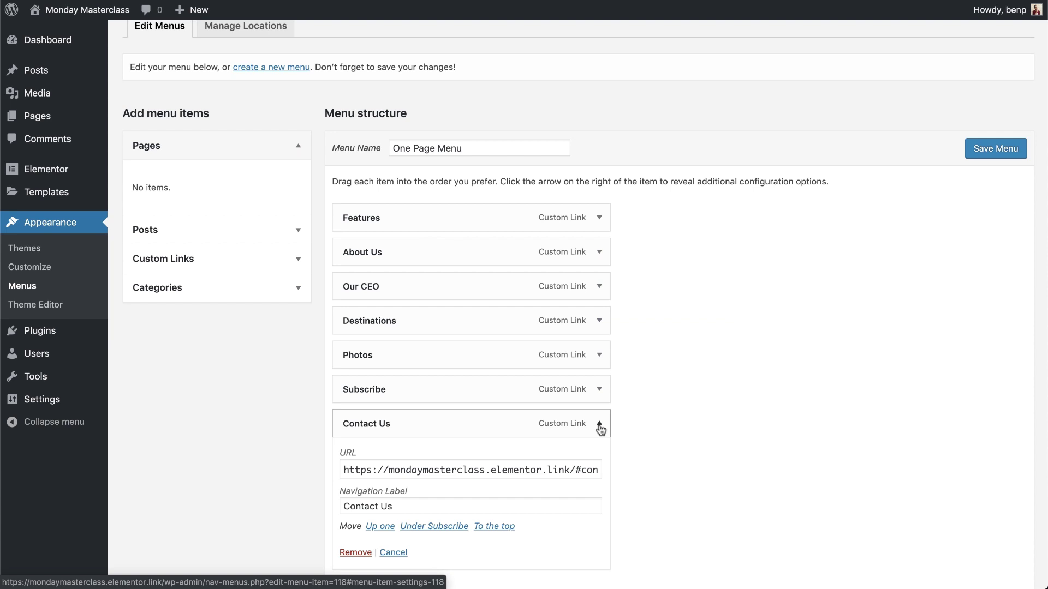
Step: Collapse the Contact Us item and save the menu with Primary as its display location
left_click(600, 429)
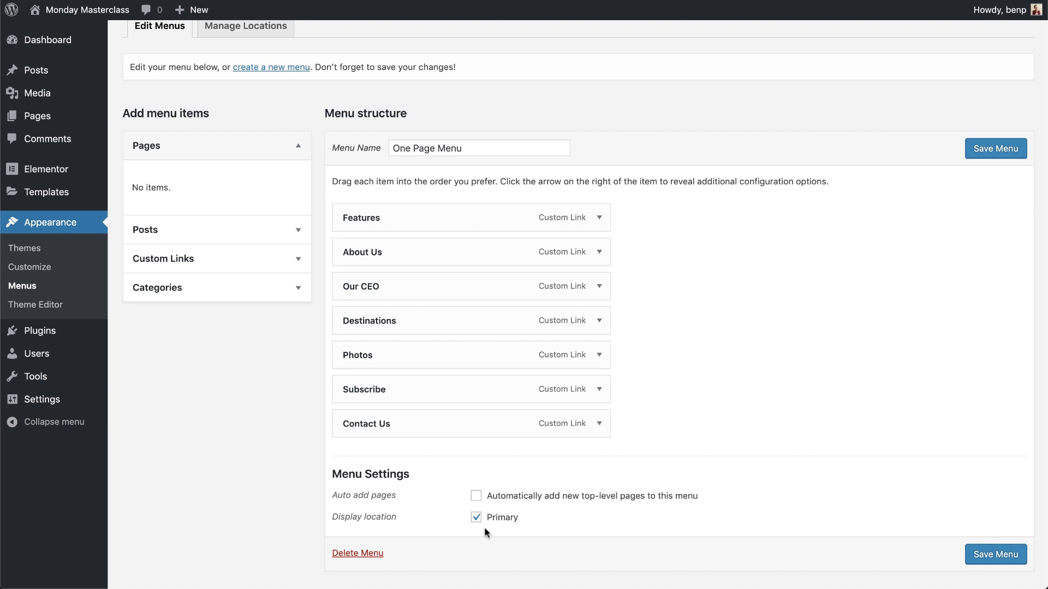
left_click(997, 557)
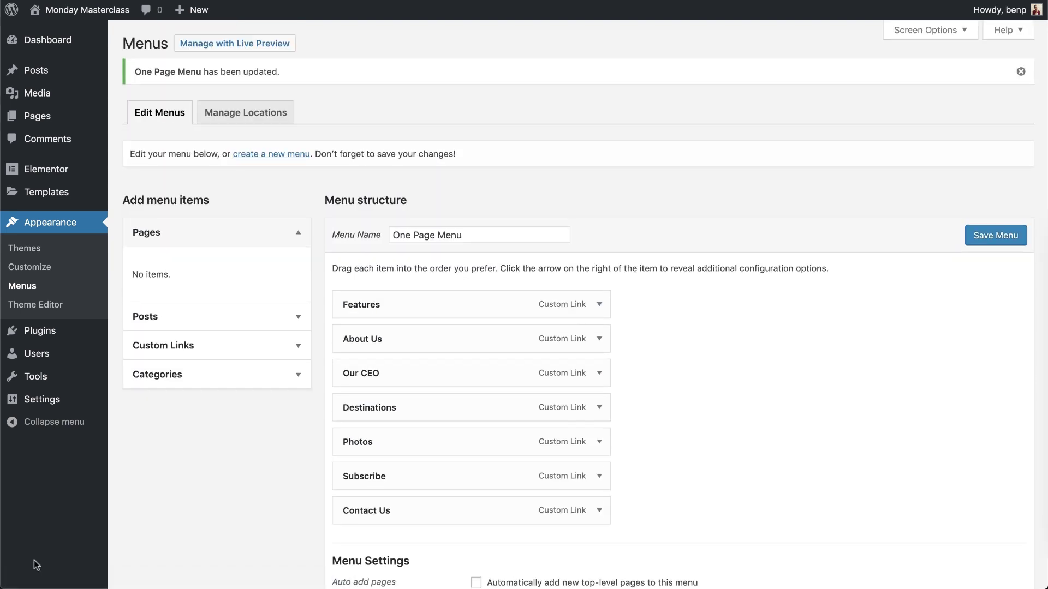
Step: Create a Header template named 'Yacht Header' in Theme Builder and preview a library header block
mouse_move(36, 194)
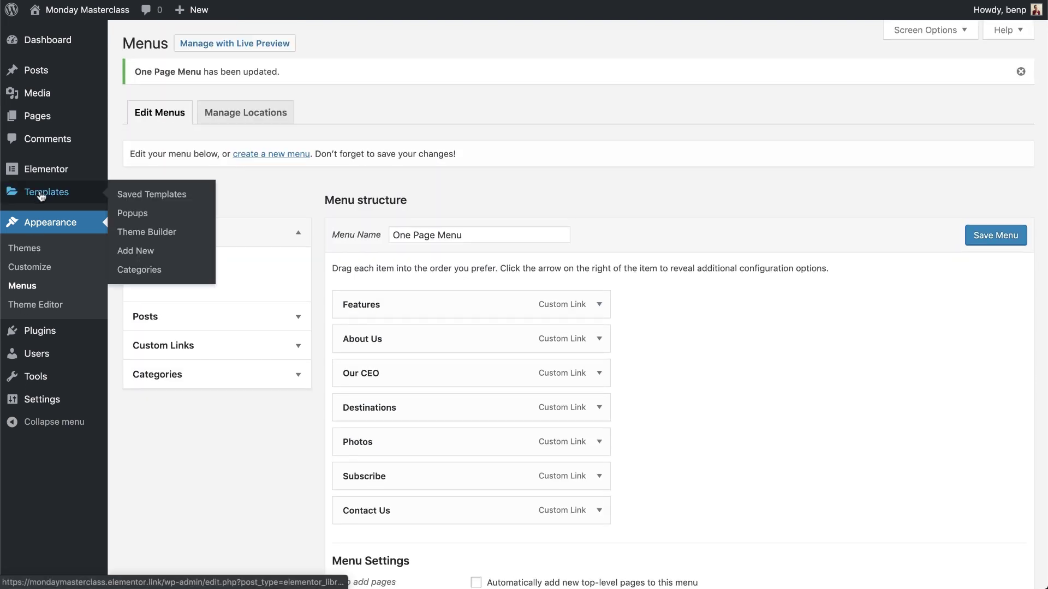
left_click(146, 233)
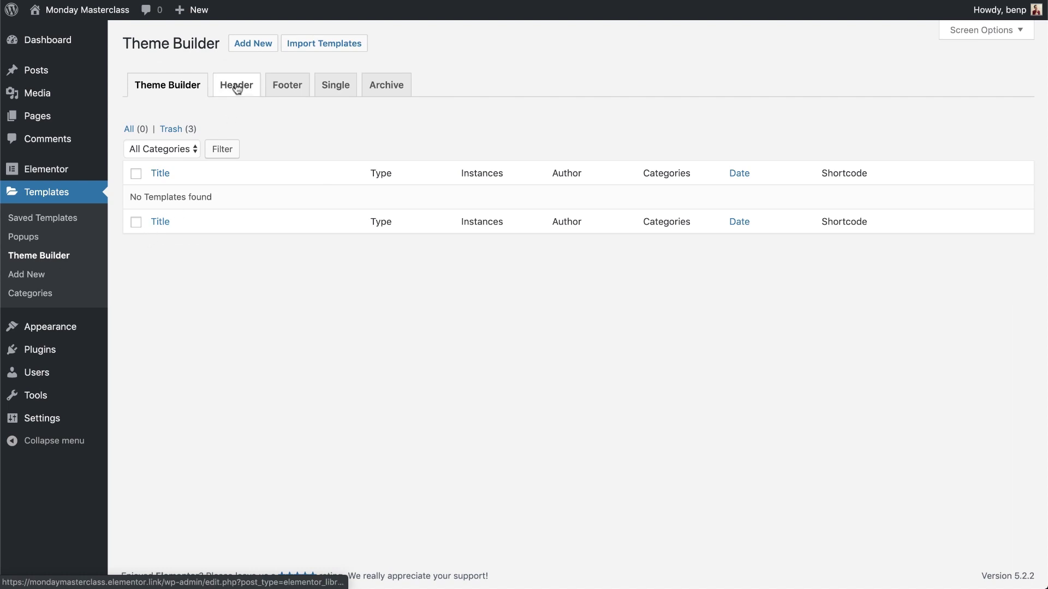
left_click(251, 45)
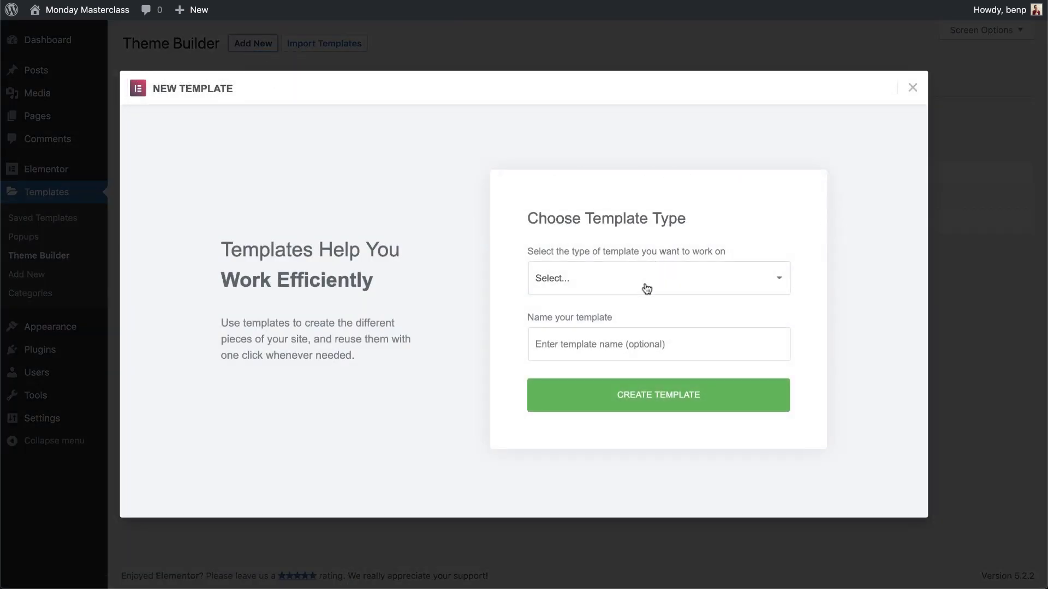
left_click(640, 287)
left_click(615, 329)
left_click(583, 344)
type("Yac")
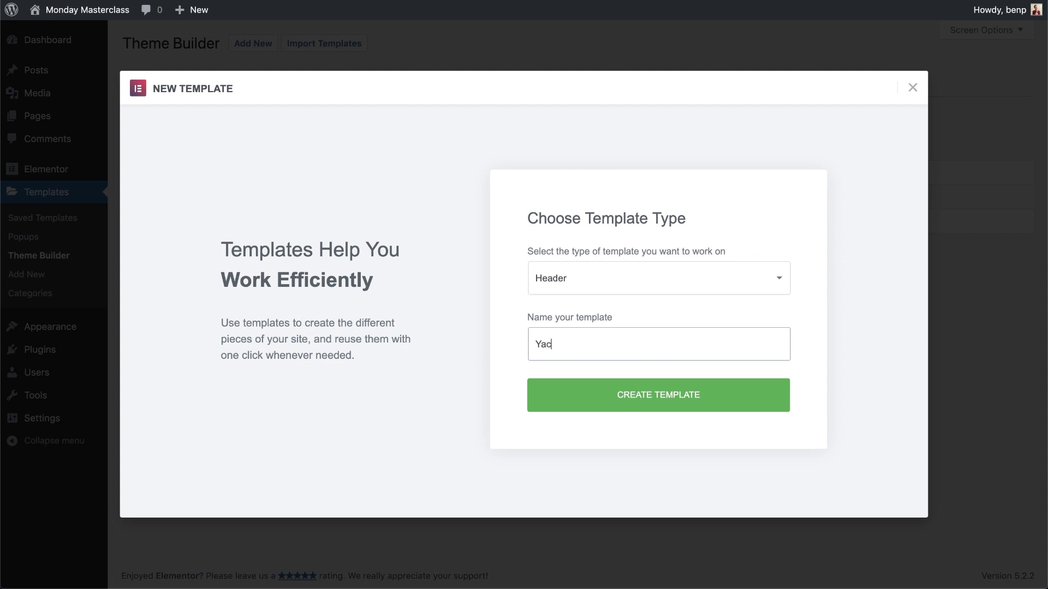
type("ht Header")
left_click(606, 411)
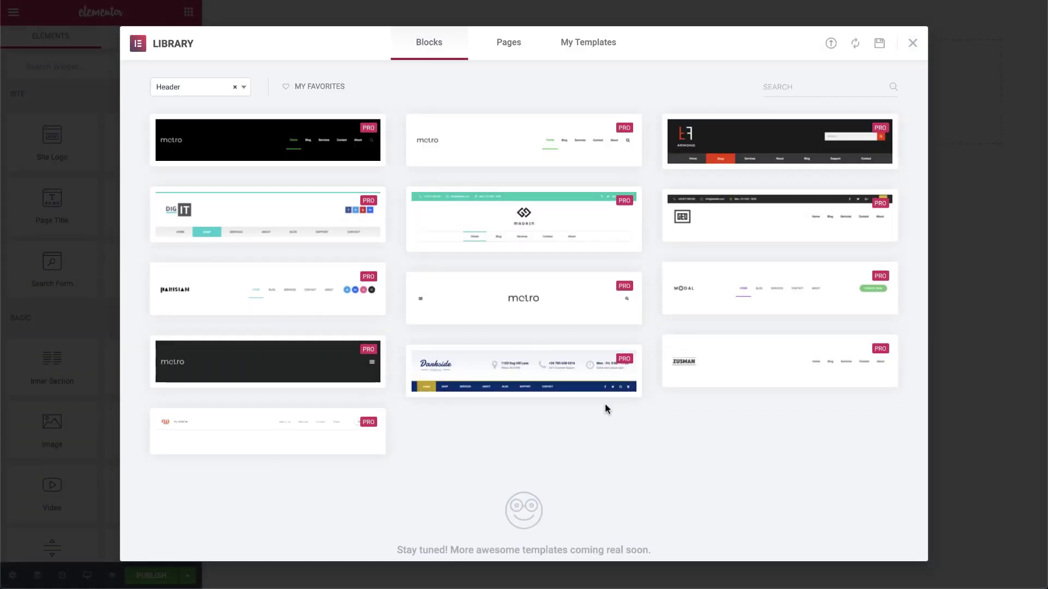
left_click(251, 140)
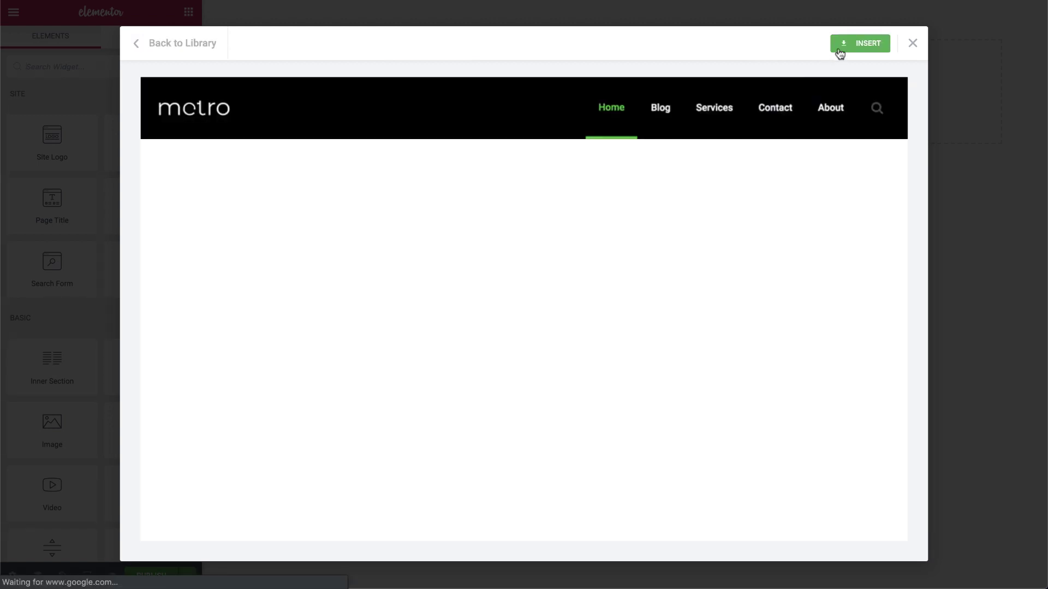
Step: Insert the previewed header block and delete its placeholder logo image
left_click(844, 45)
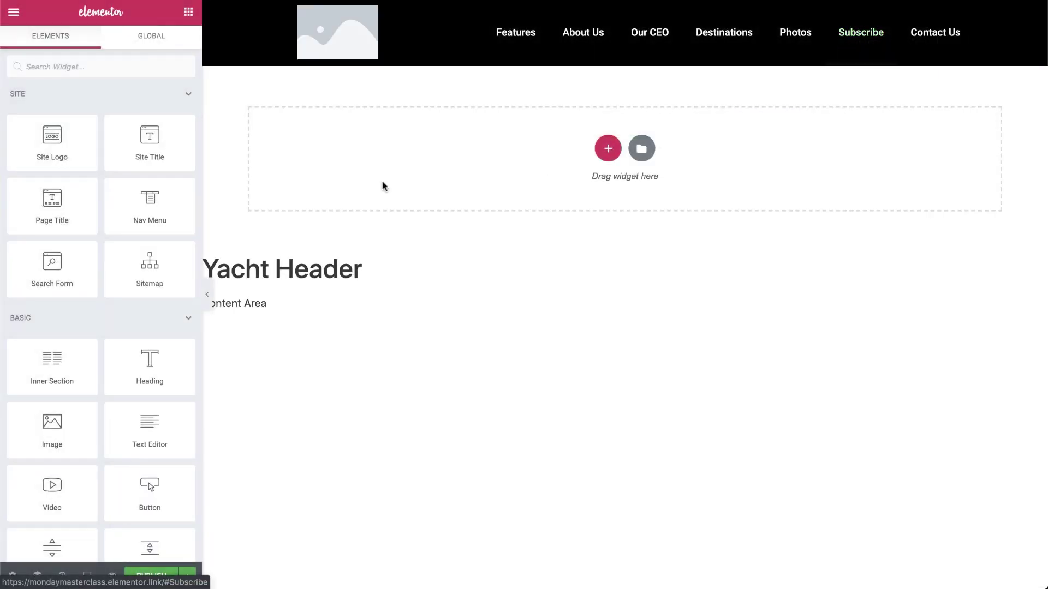
right_click(424, 23)
left_click(481, 213)
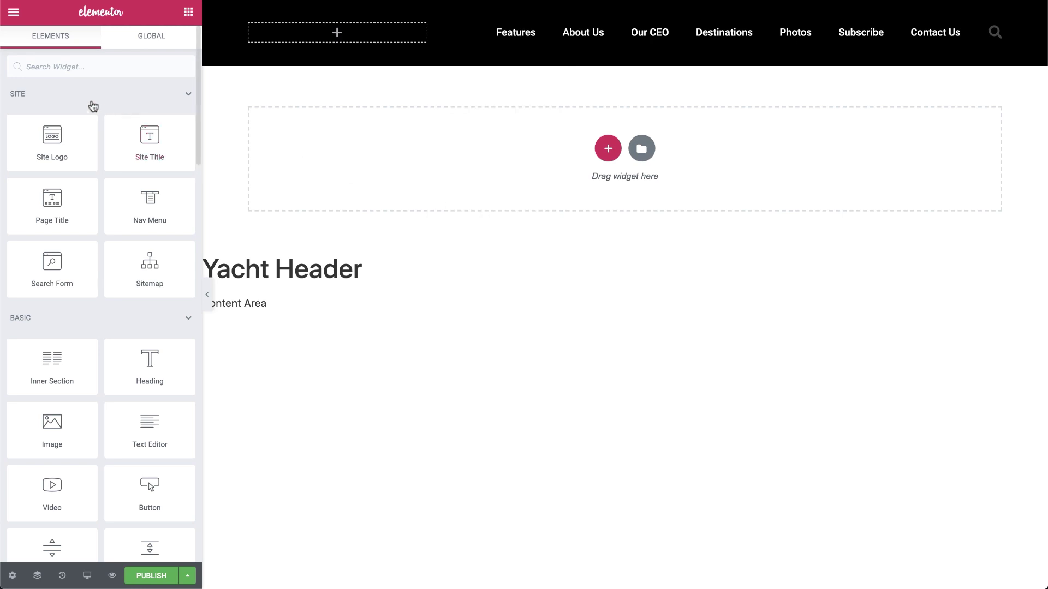
Step: Drag an Icon Box widget into the now-empty header column
left_click(87, 67)
type("icon")
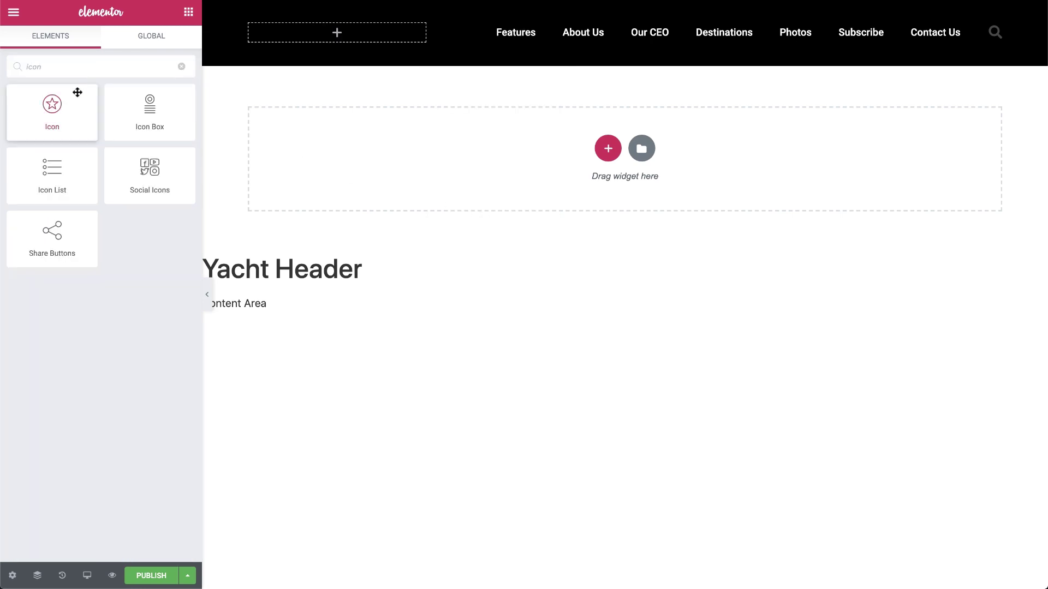
left_click_drag(150, 111, 297, 44)
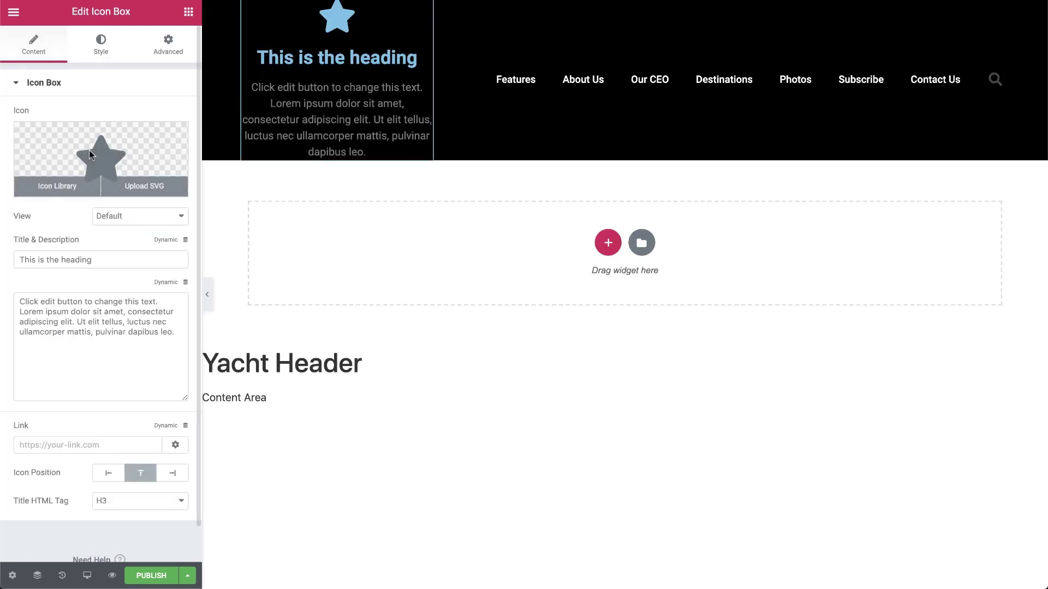
Step: Replace the icon box icon with the Anchor icon and give it a Framed view
left_click(90, 150)
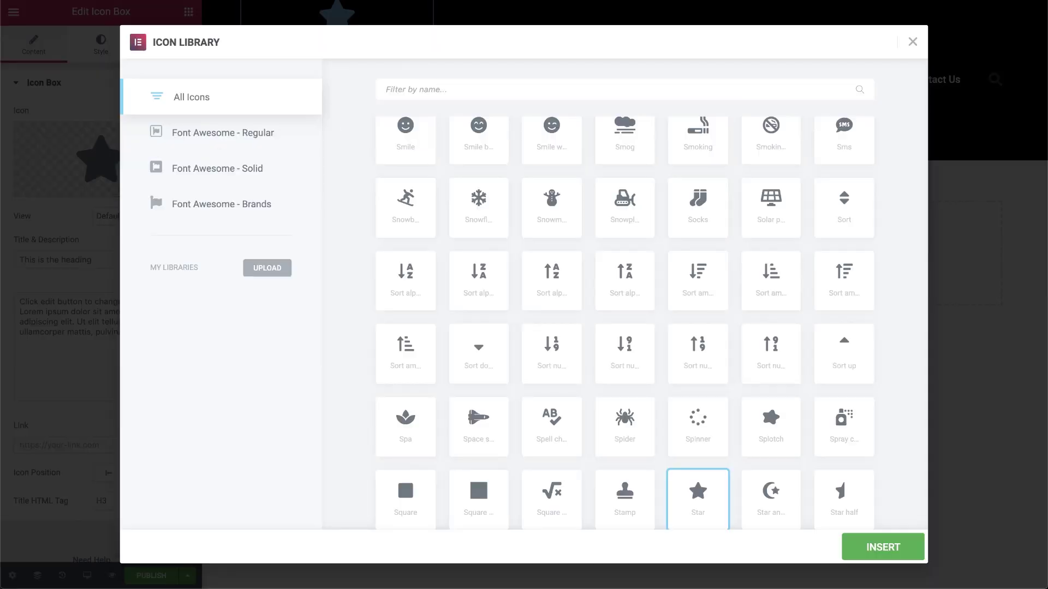
type("anc")
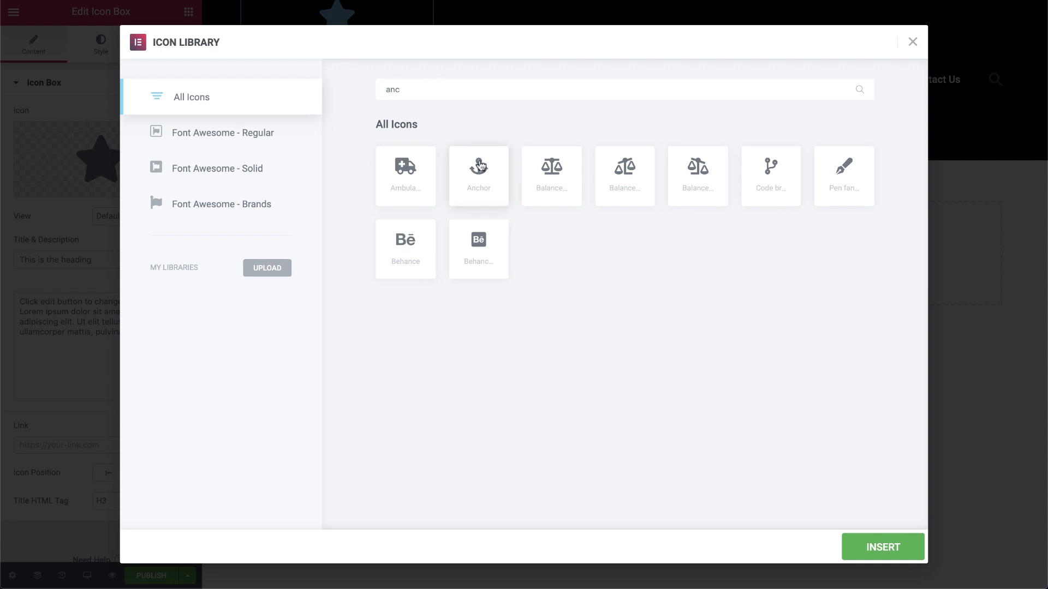
left_click(479, 165)
left_click(908, 554)
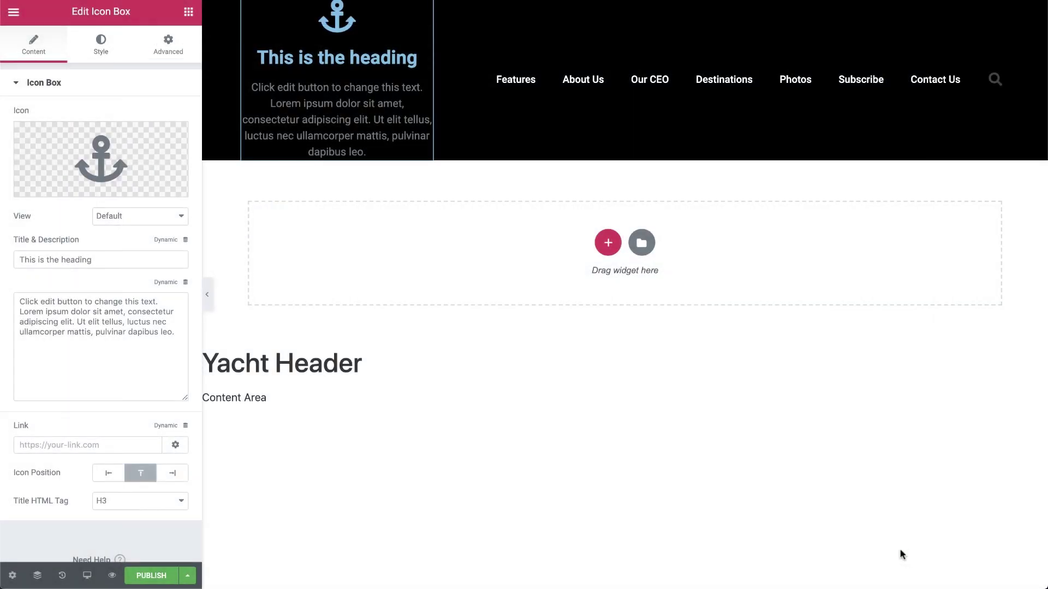
left_click(115, 219)
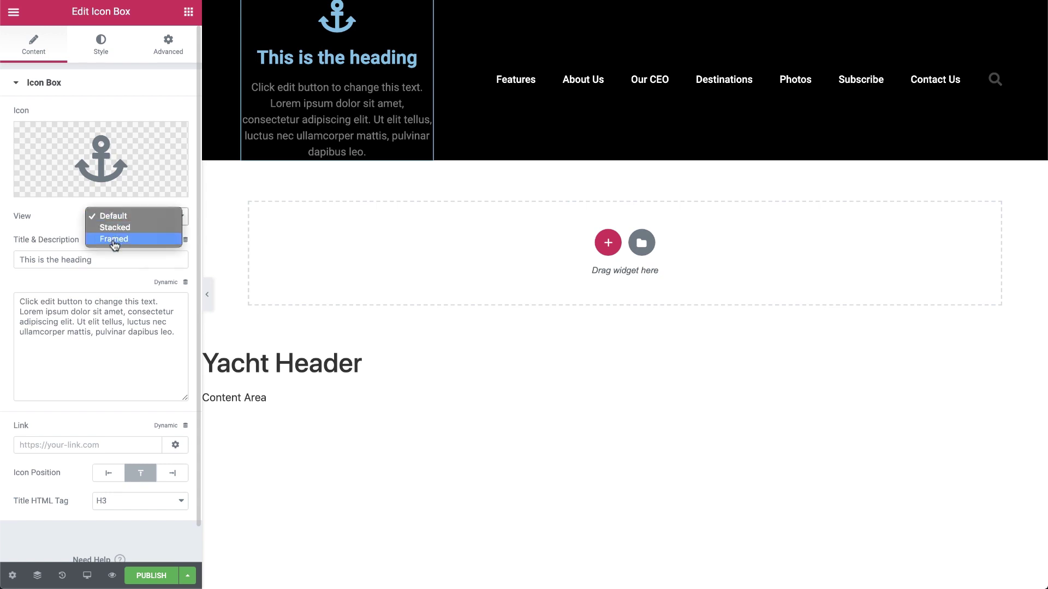
left_click(116, 236)
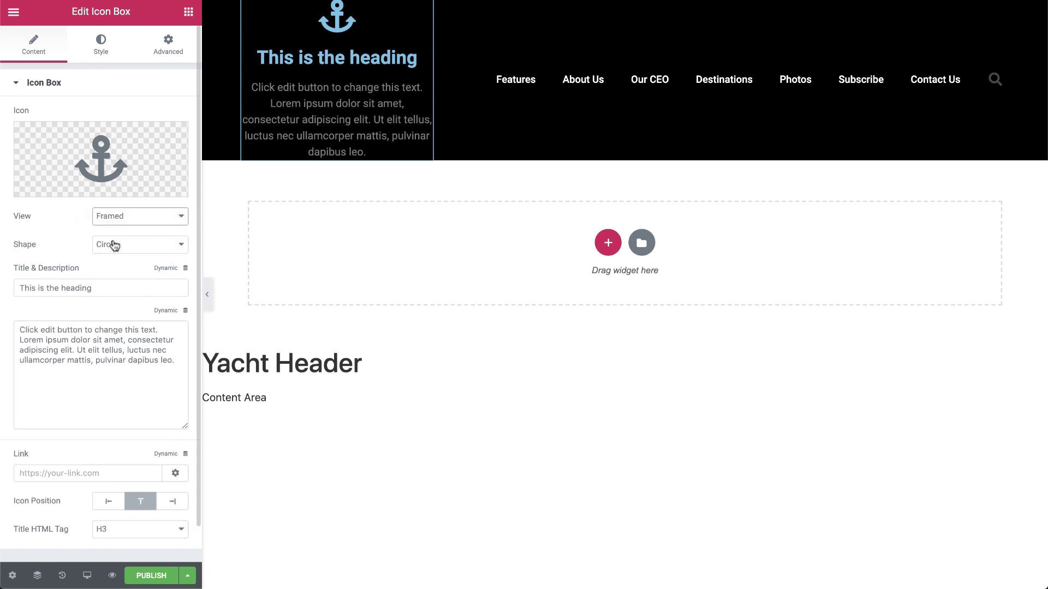
Step: Title the icon box 'Yachtora', clear the description, link it to the site URL plus #top, and position the icon left
triple_click(80, 293)
type("Ya")
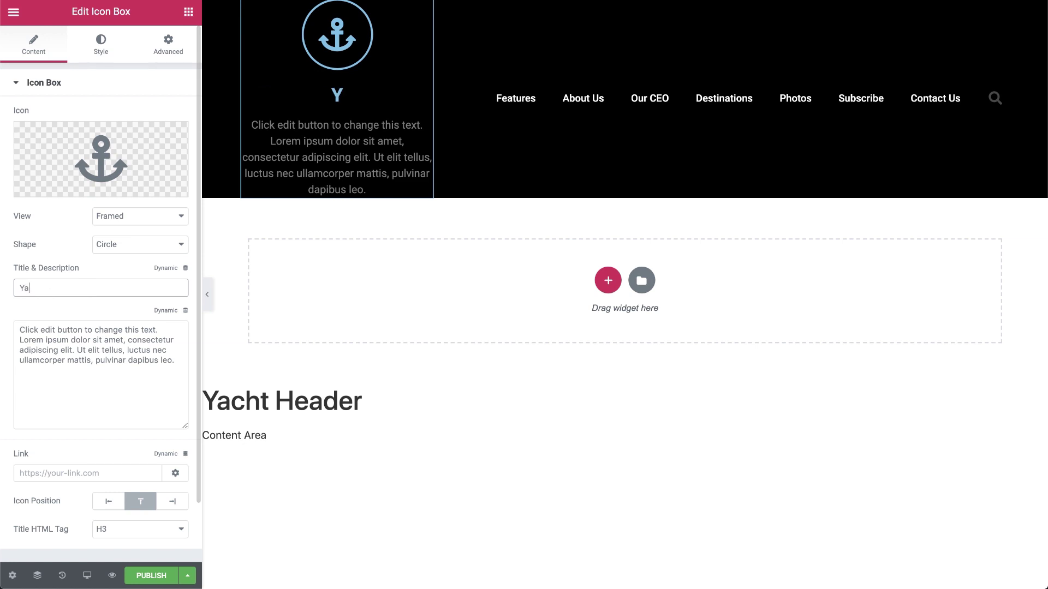
type("chtora")
triple_click(125, 359)
key("BackSpace")
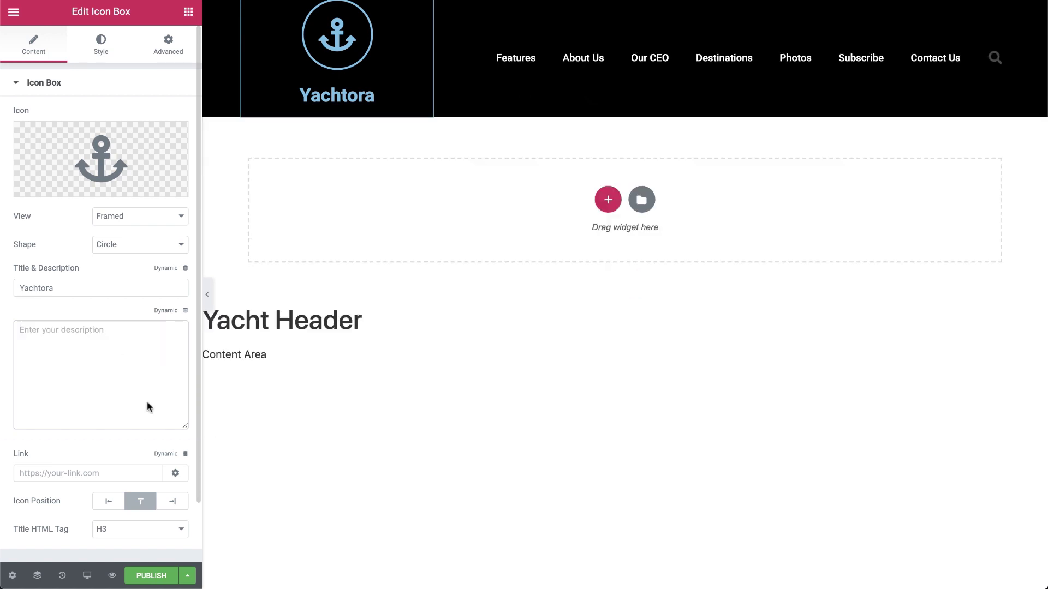
left_click(106, 474)
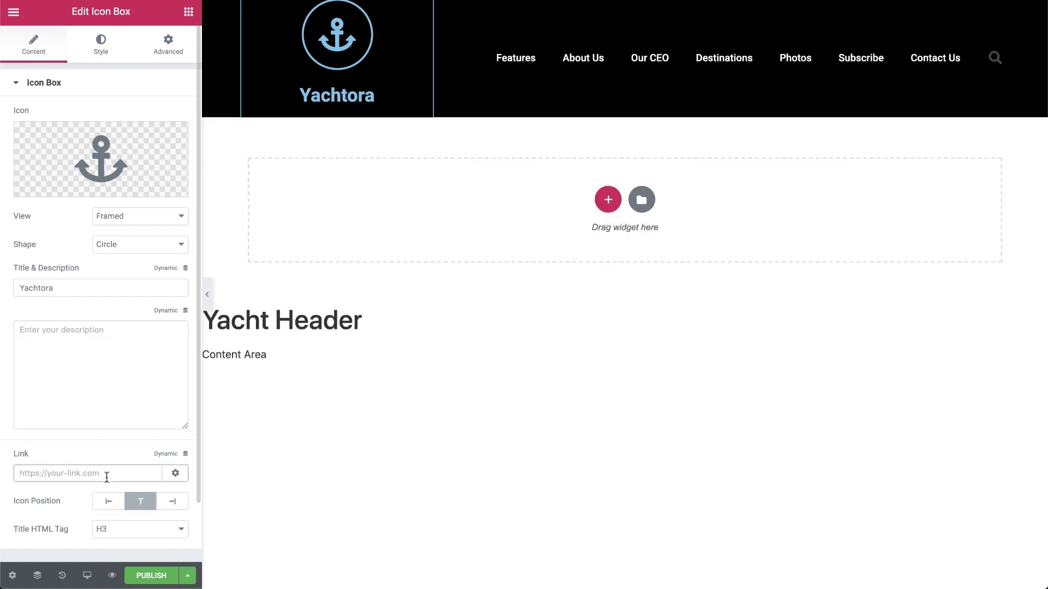
key("ctrl+v")
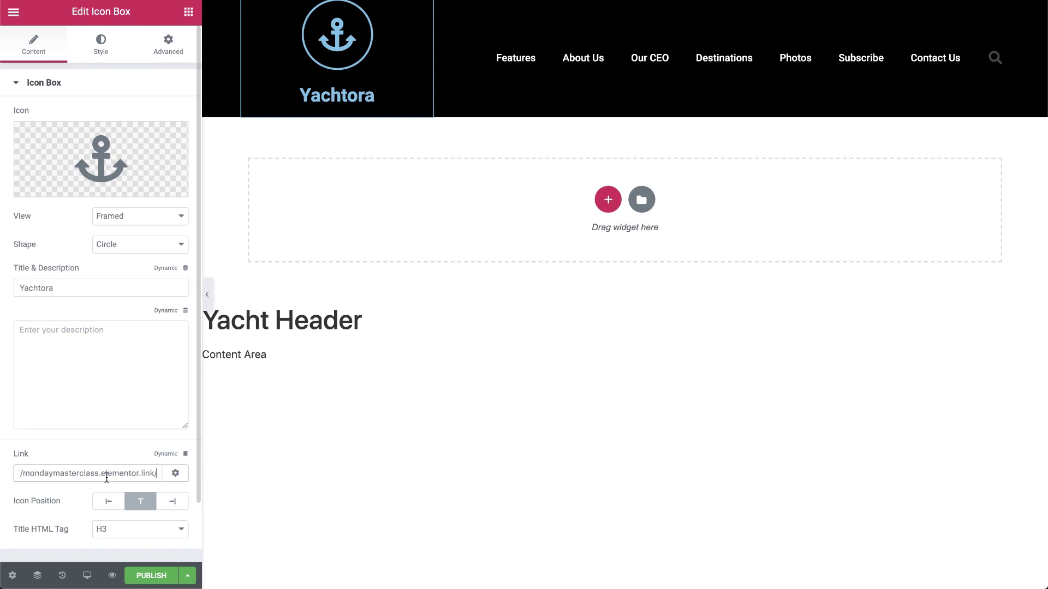
type("#top")
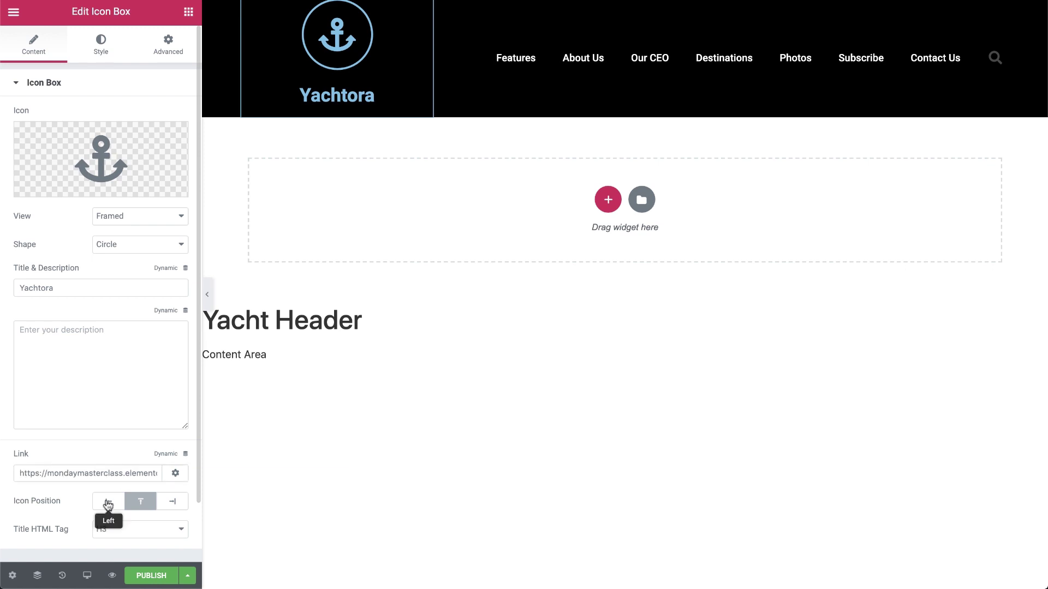
left_click(108, 502)
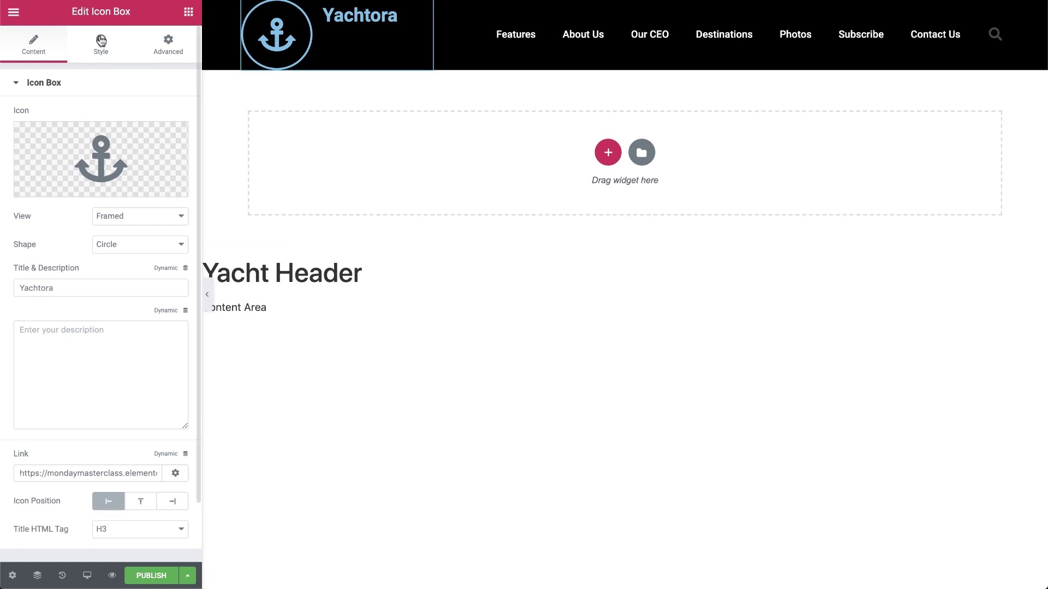
Step: Colour the anchor icon with primary #231368 and secondary white
left_click(101, 42)
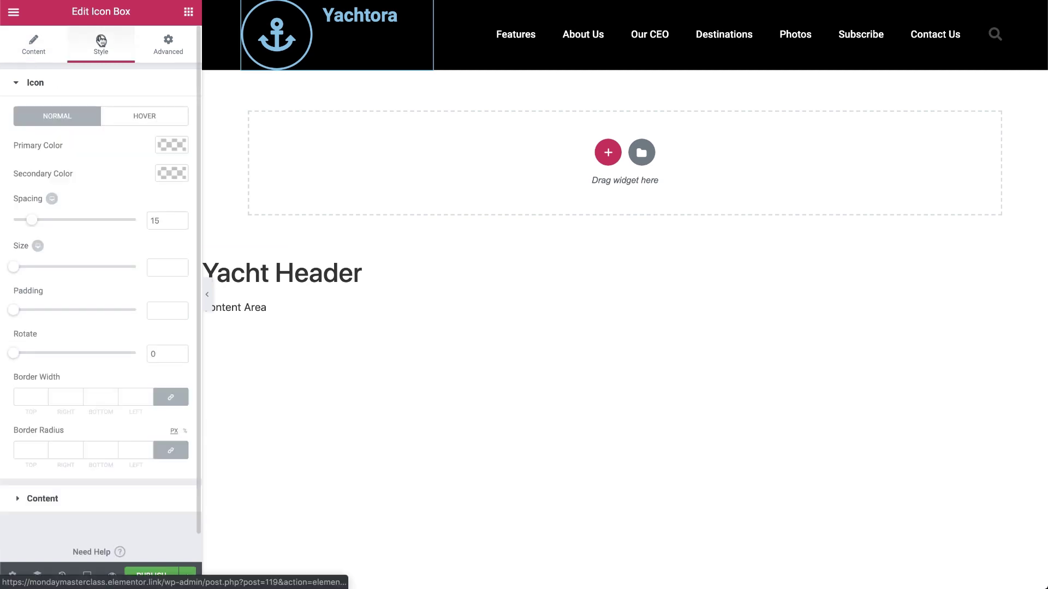
left_click(174, 144)
left_click(21, 149)
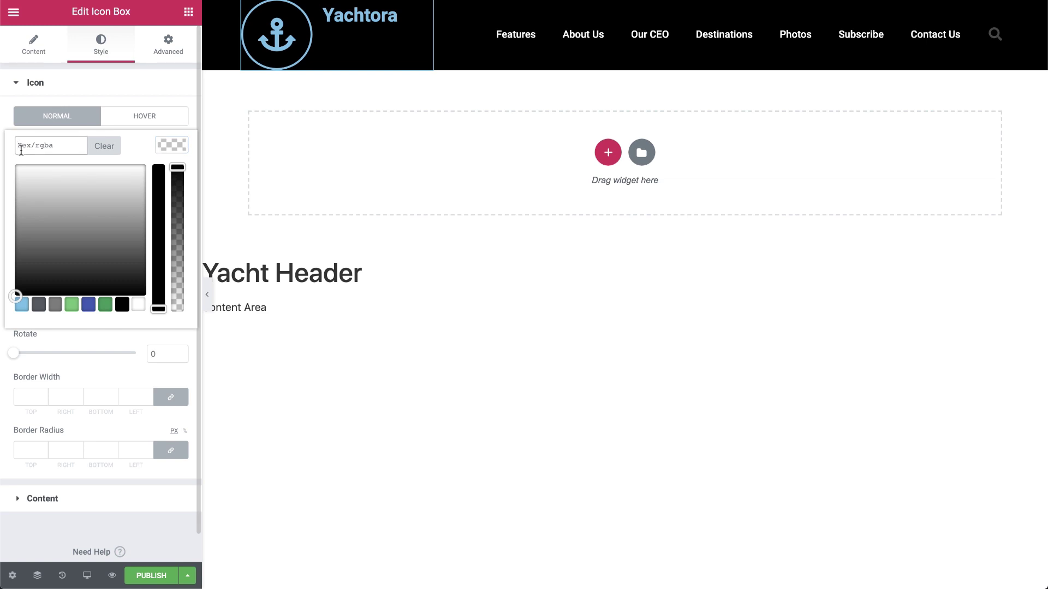
type("#231368")
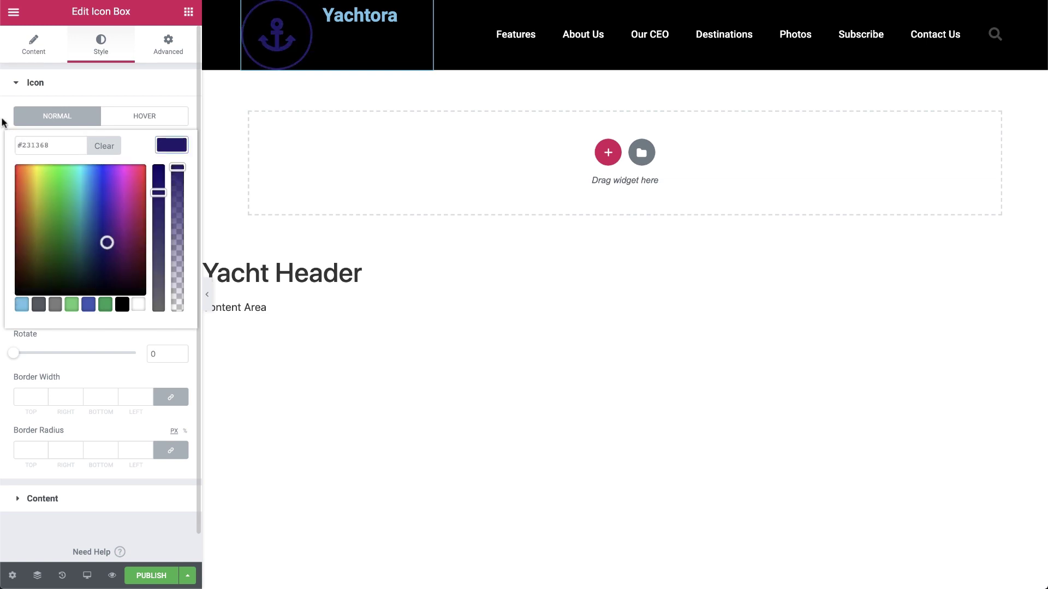
left_click(5, 124)
left_click(171, 173)
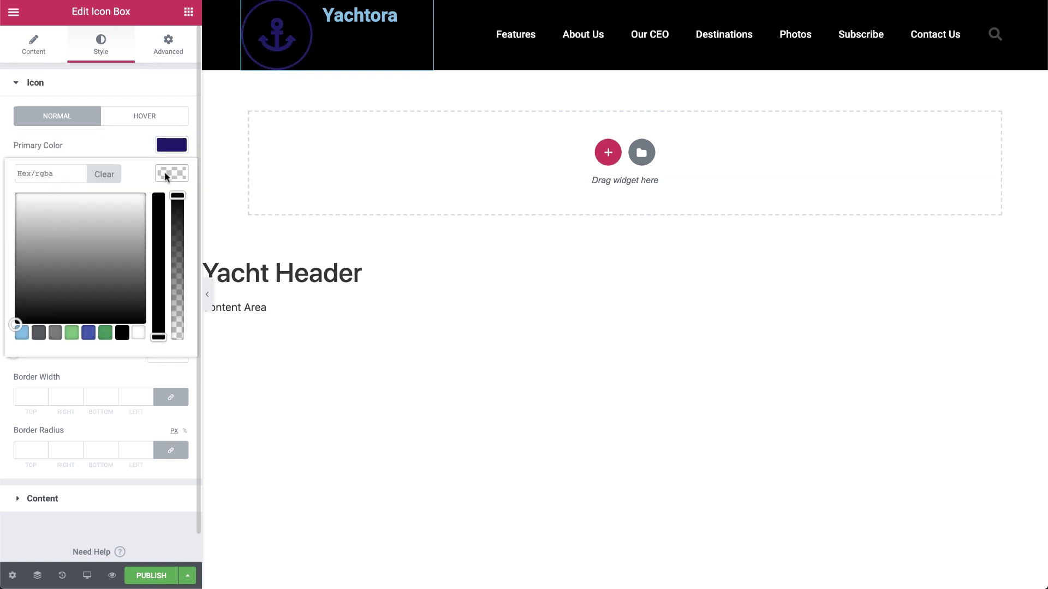
left_click(143, 331)
left_click(158, 218)
Step: Set the icon spacing to 27 and the icon size to 28
left_click(159, 219)
type("27")
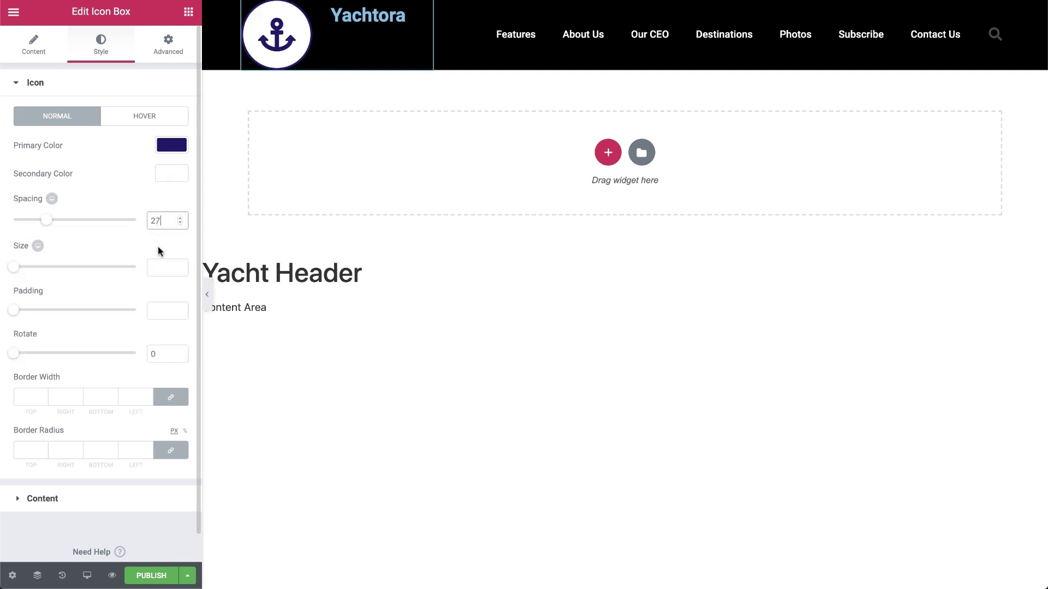
left_click(161, 262)
type("28")
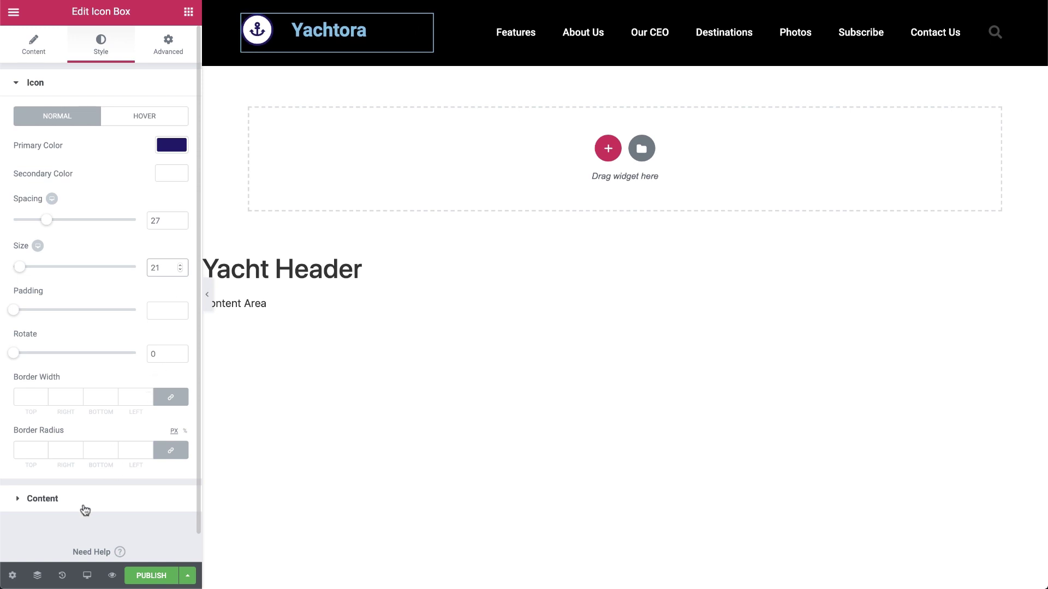
left_click(71, 506)
Step: Make the Yachtora title white with size 18, weight 500 and uppercase transform
left_click(170, 282)
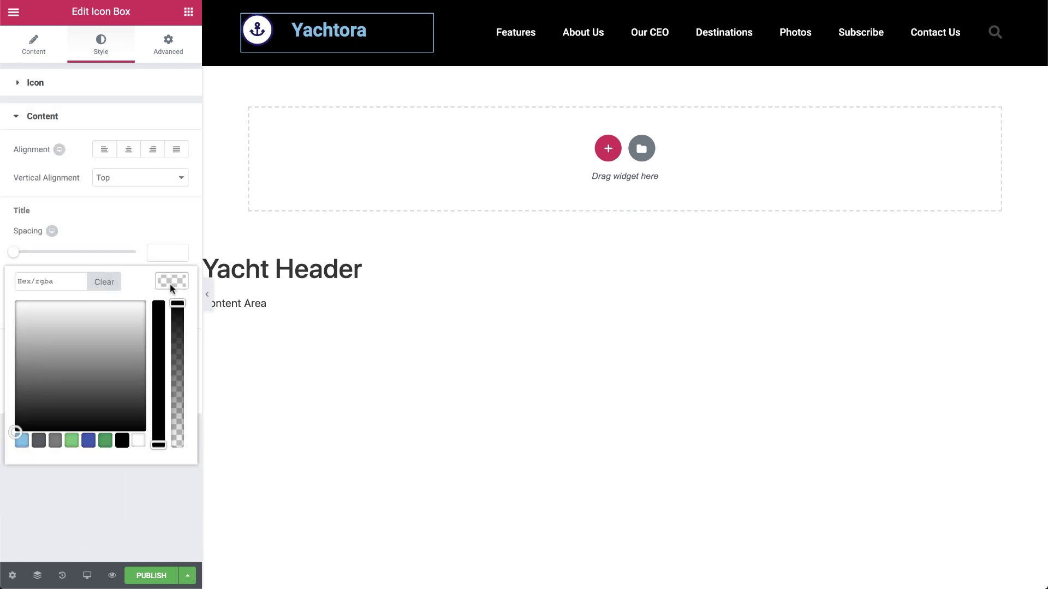
left_click(139, 441)
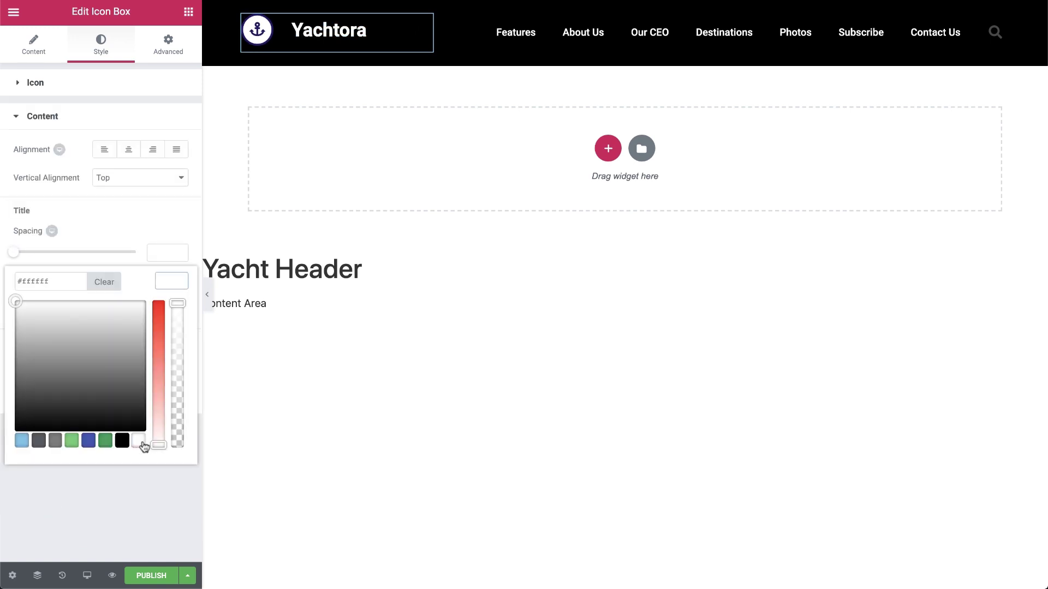
left_click(103, 496)
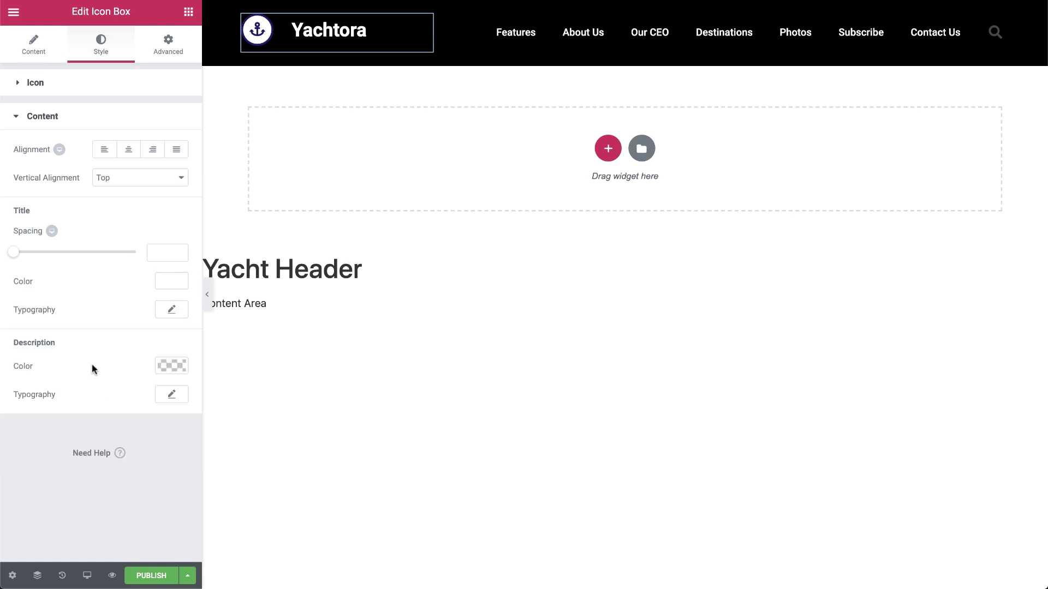
left_click(171, 310)
left_click(165, 393)
type("18")
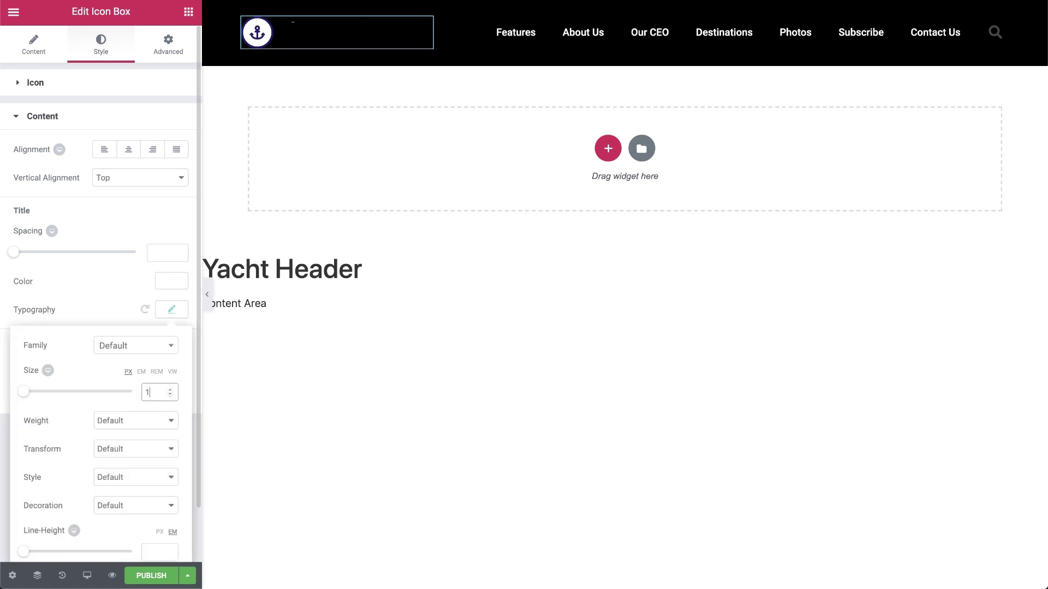
left_click(158, 429)
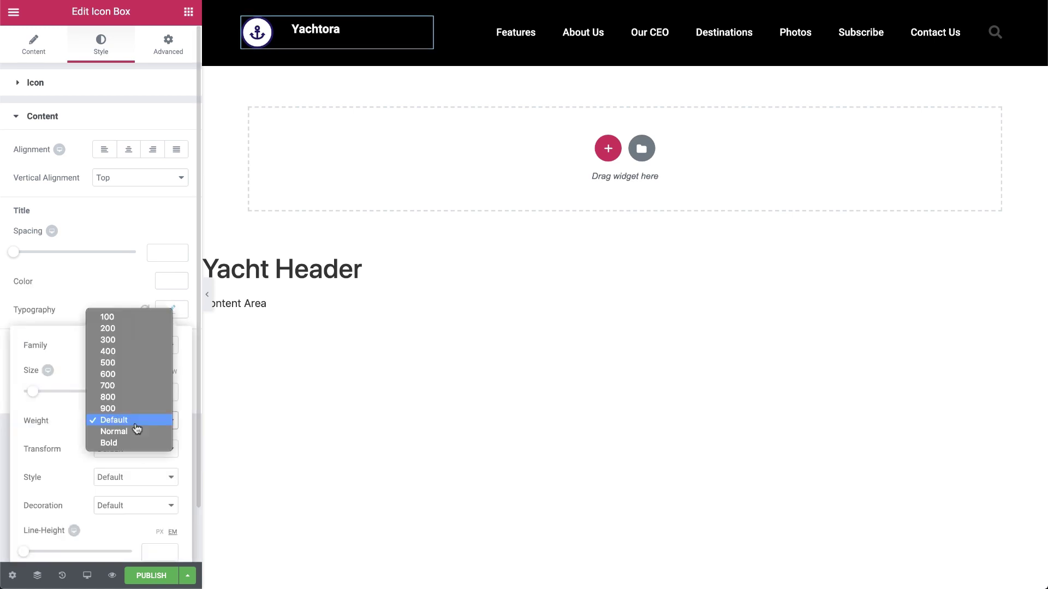
left_click(129, 369)
left_click(137, 454)
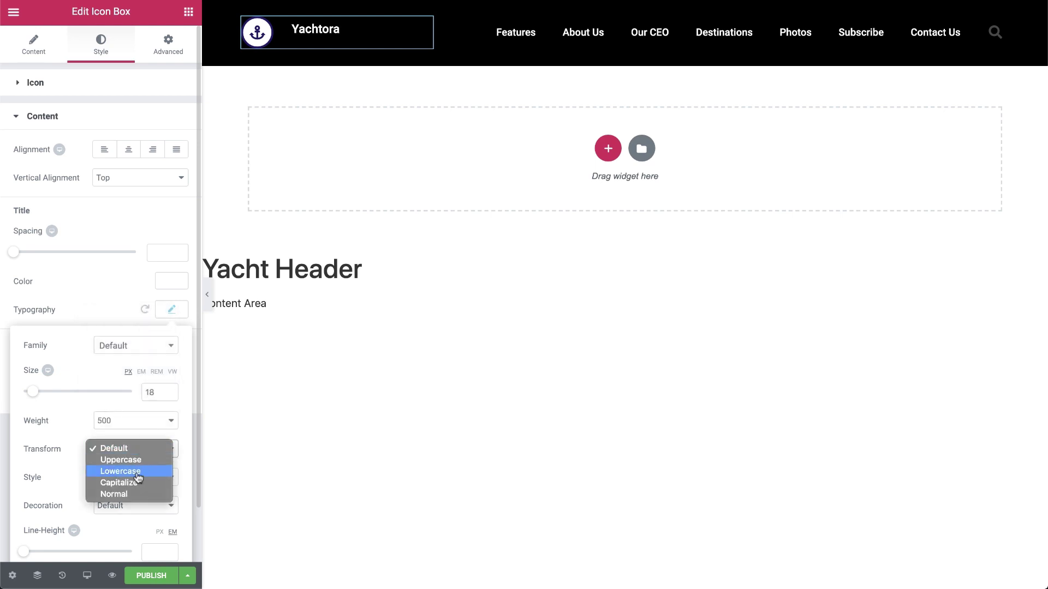
left_click(136, 460)
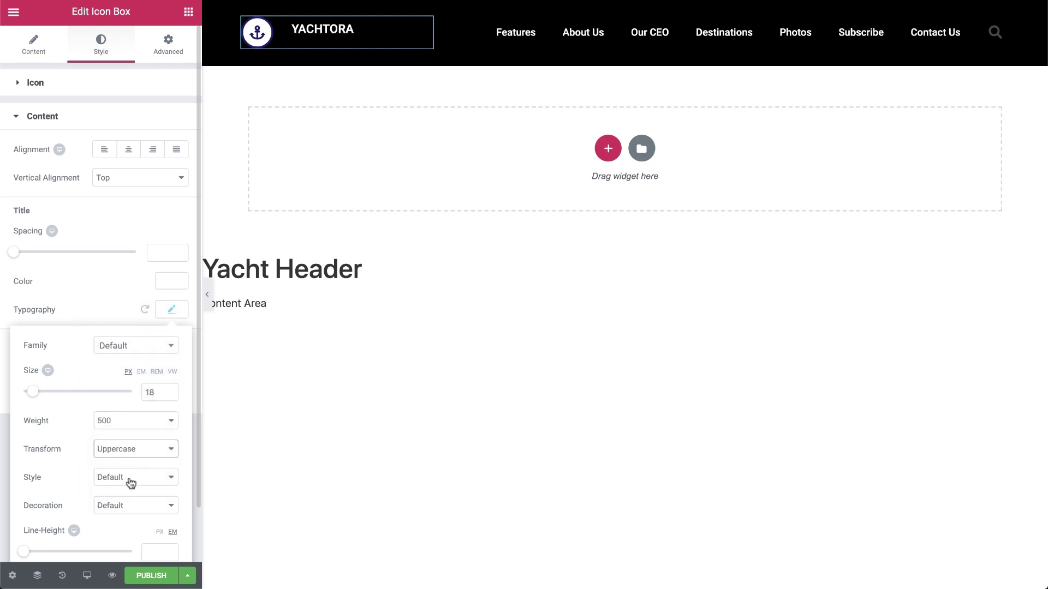
scroll(128, 479, "down", 1)
left_click(58, 209)
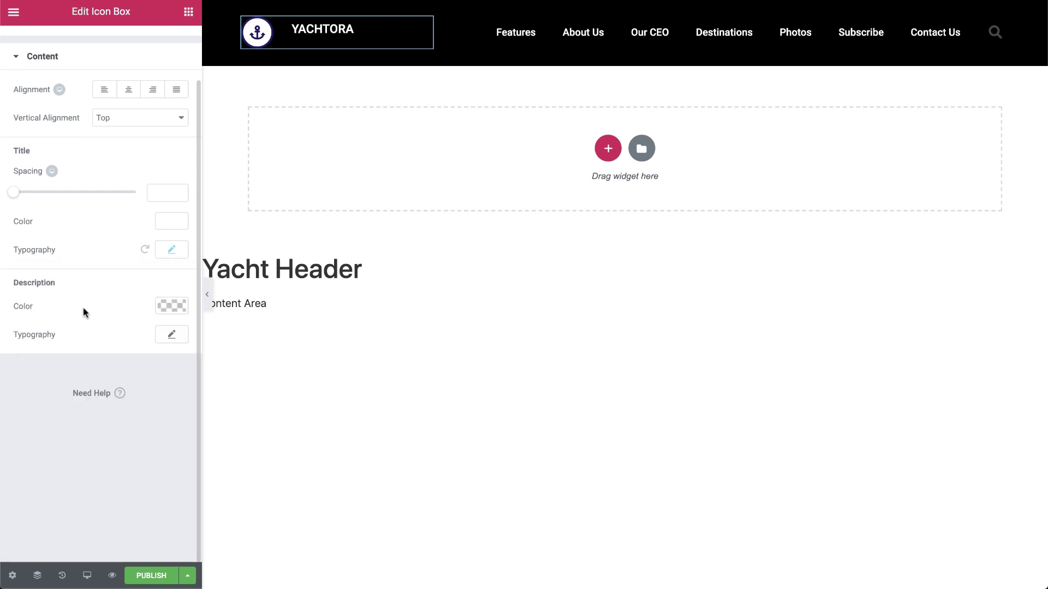
Step: Bring up the anchor icon's hover-state Hover Animation setting
left_click(28, 57)
left_click(52, 85)
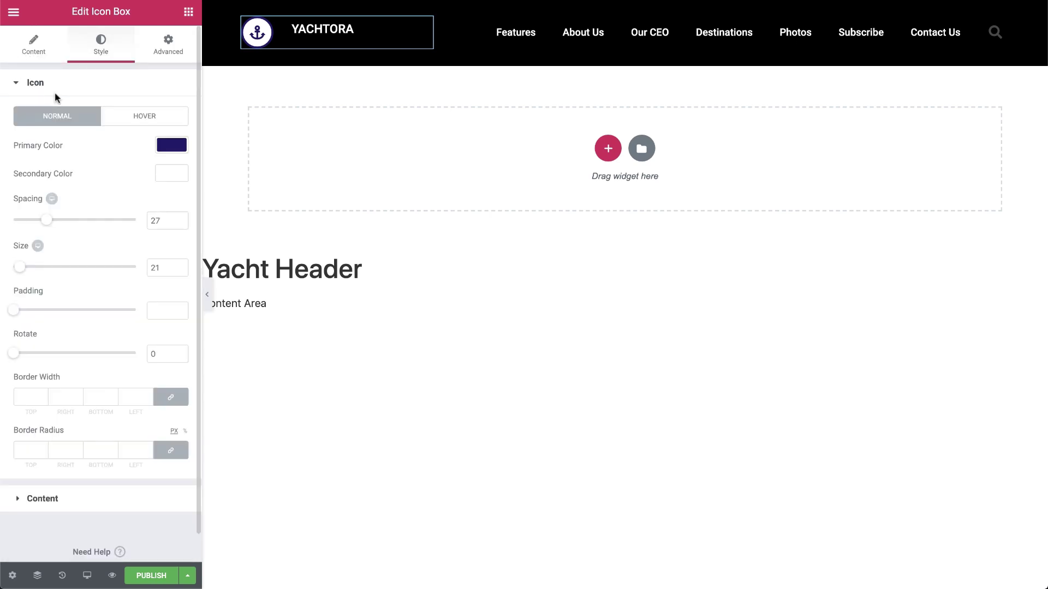
left_click(133, 123)
left_click(63, 217)
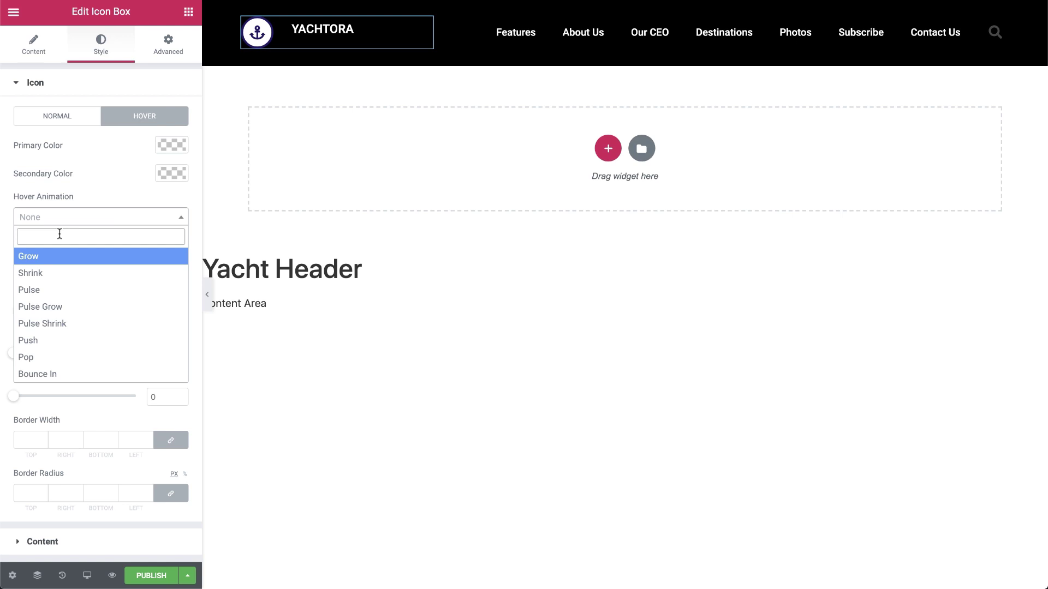
Step: Give the logo icon a Float hover animation, and set the nav menu to Text pointer with Float animation
type("flo")
left_click(60, 255)
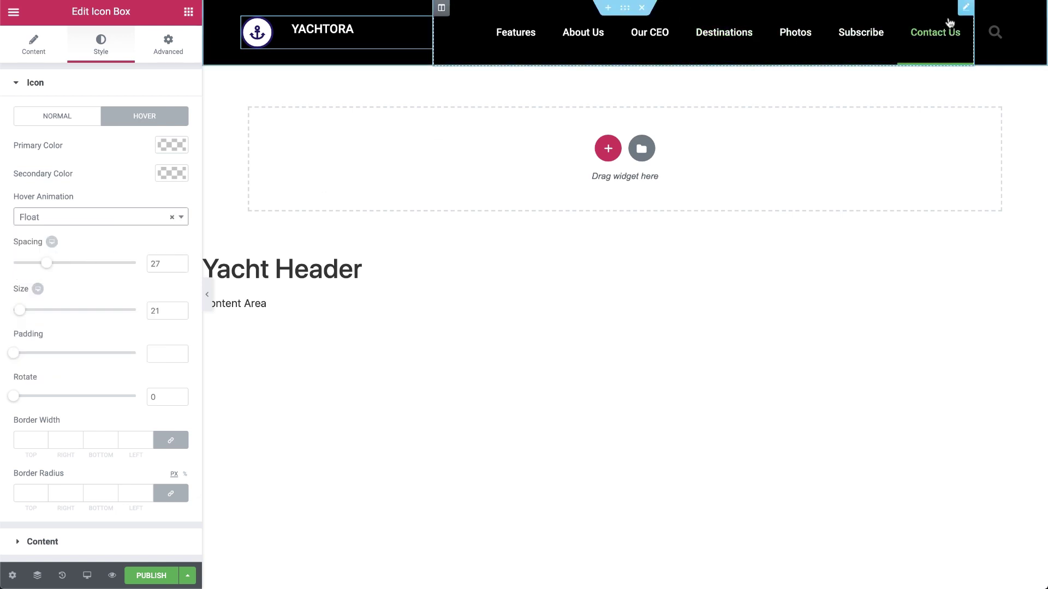
left_click(963, 10)
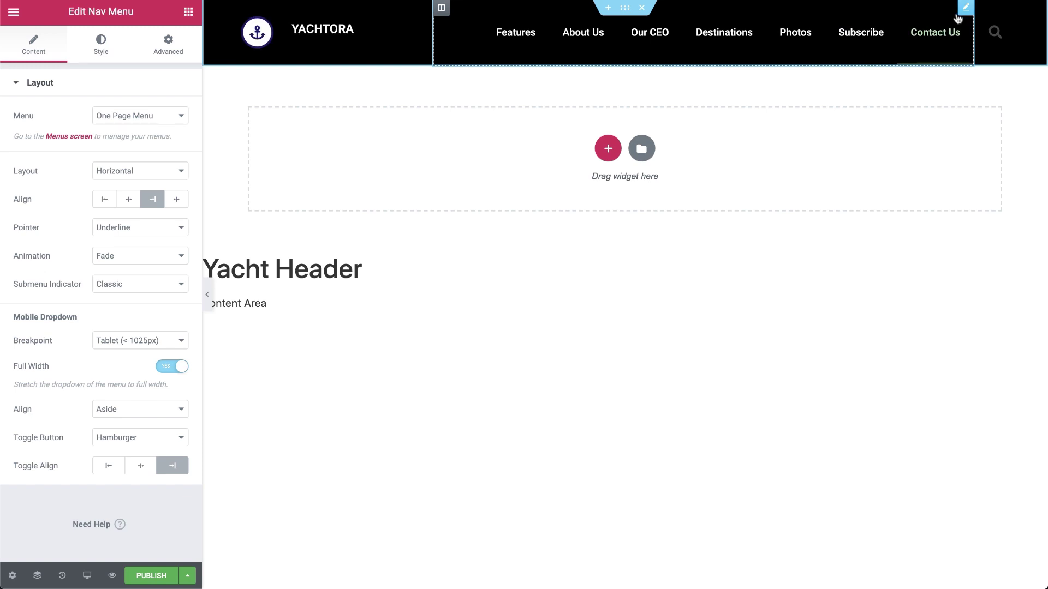
left_click(121, 227)
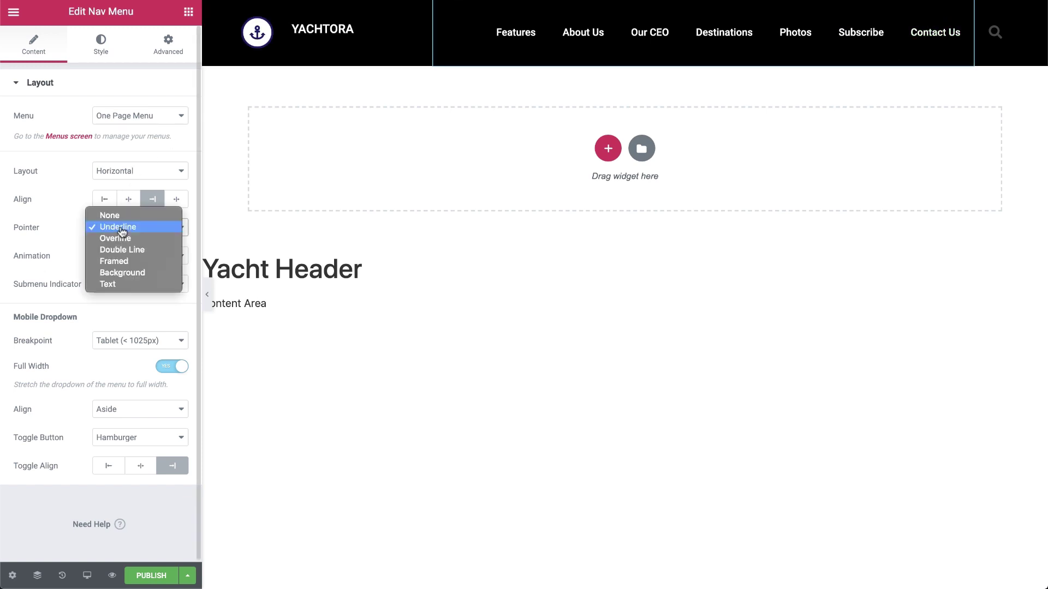
left_click(120, 285)
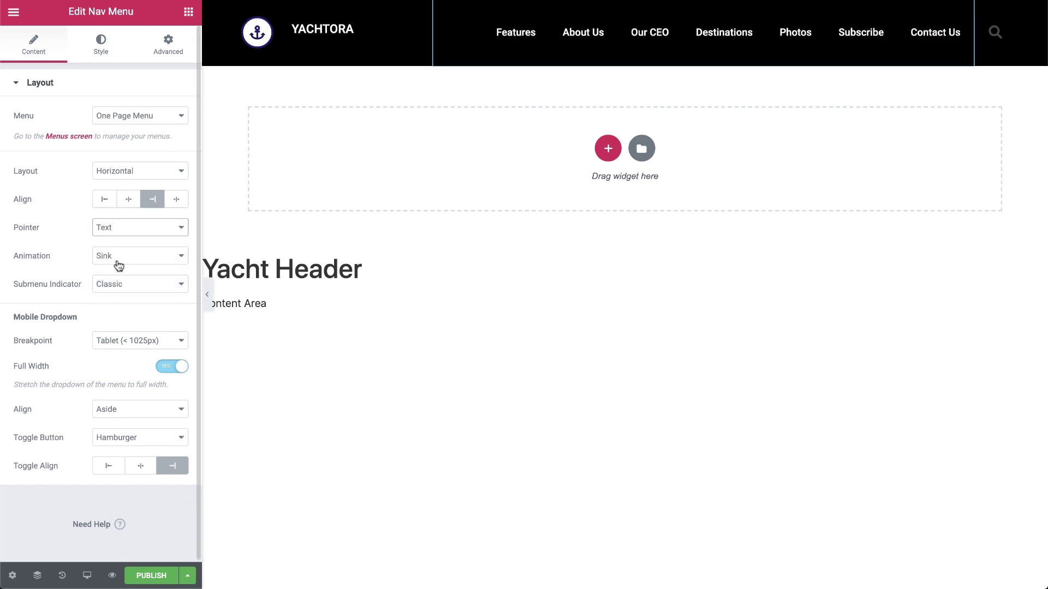
left_click(117, 262)
left_click(118, 267)
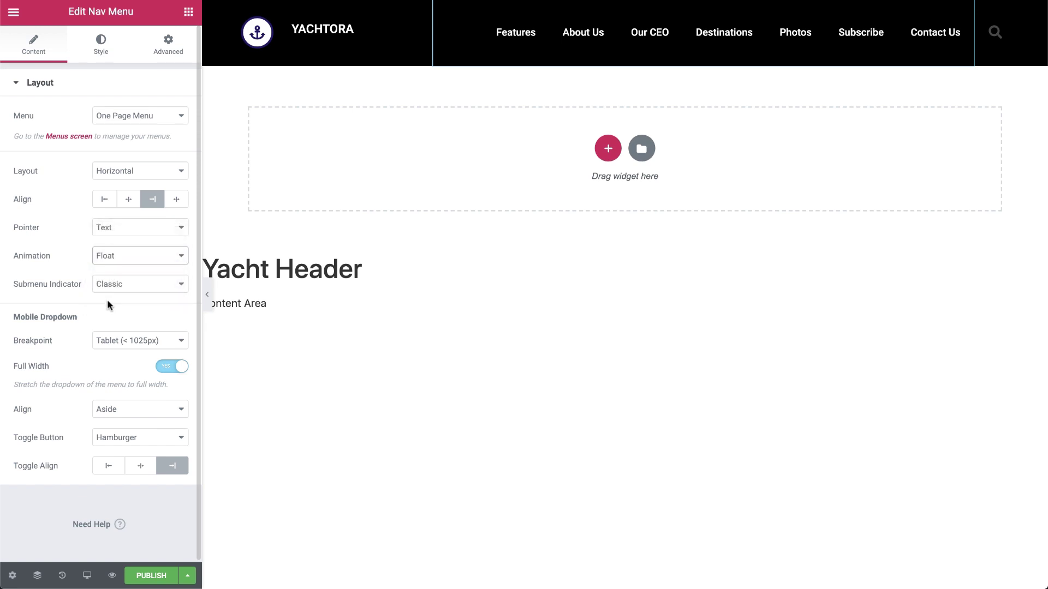
Step: Set the main menu typography to size 14, weight 400 and uppercase
left_click(100, 46)
left_click(170, 116)
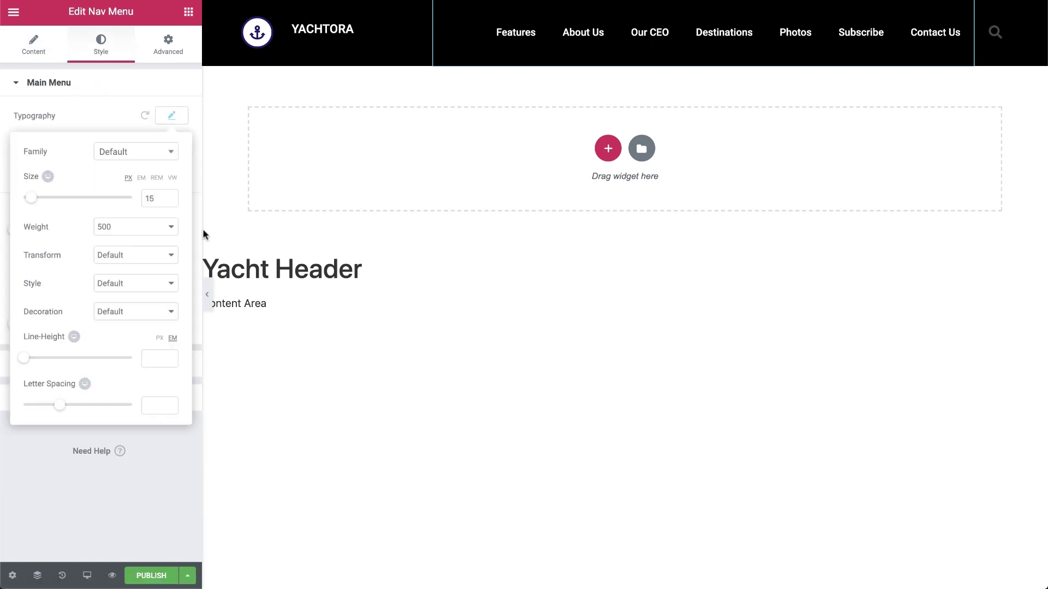
left_click(156, 198)
double_click(157, 197)
type("14")
left_click(143, 229)
left_click(131, 215)
left_click(136, 255)
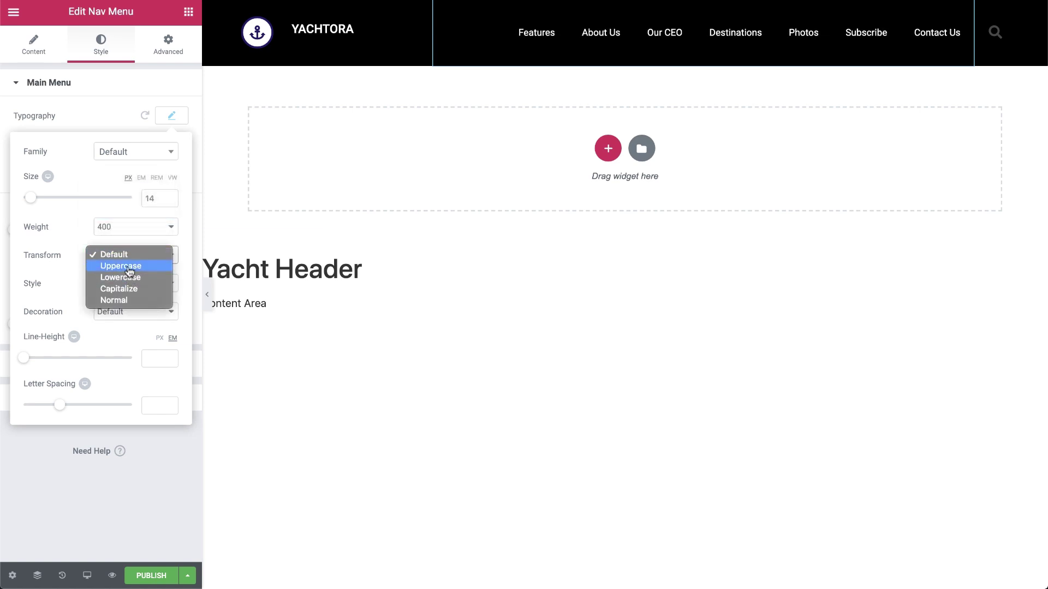
left_click(129, 266)
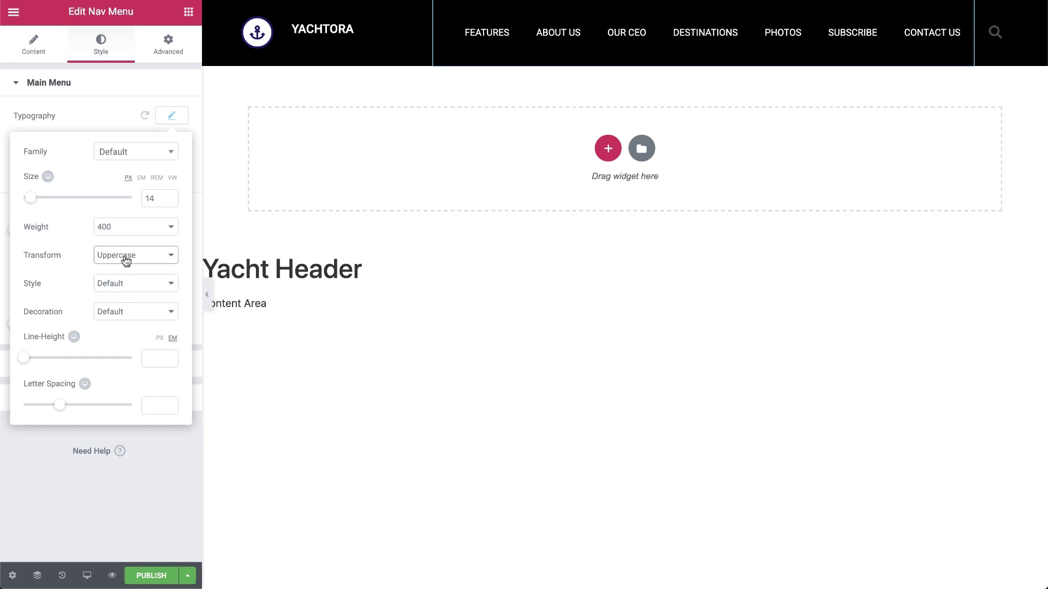
left_click(95, 117)
left_click(168, 172)
left_click(169, 173)
left_click(164, 230)
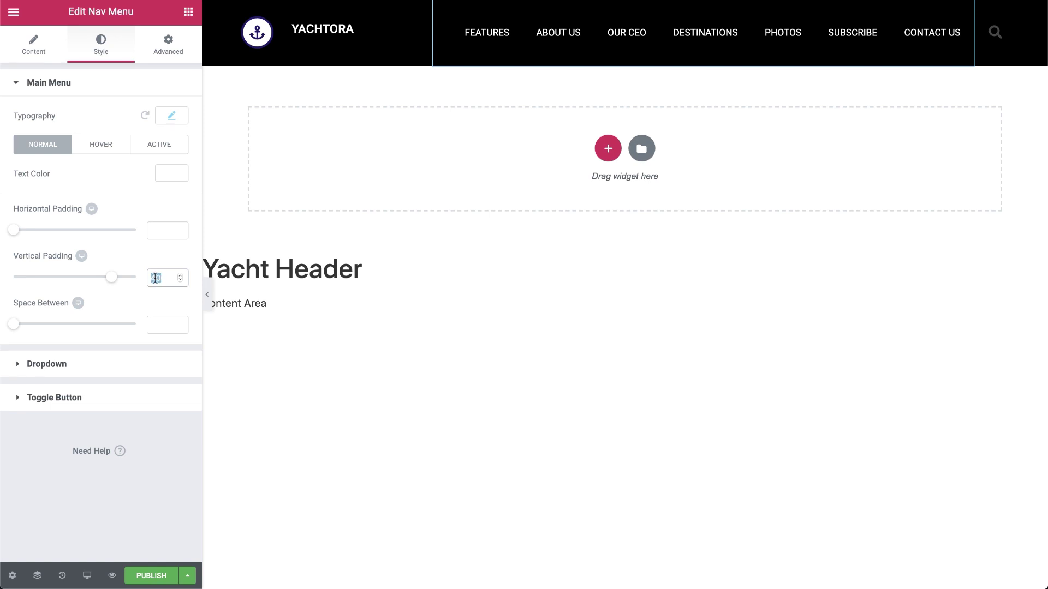
Step: Set menu vertical padding to 35 and make the search toggle icon fully opaque white
type("35")
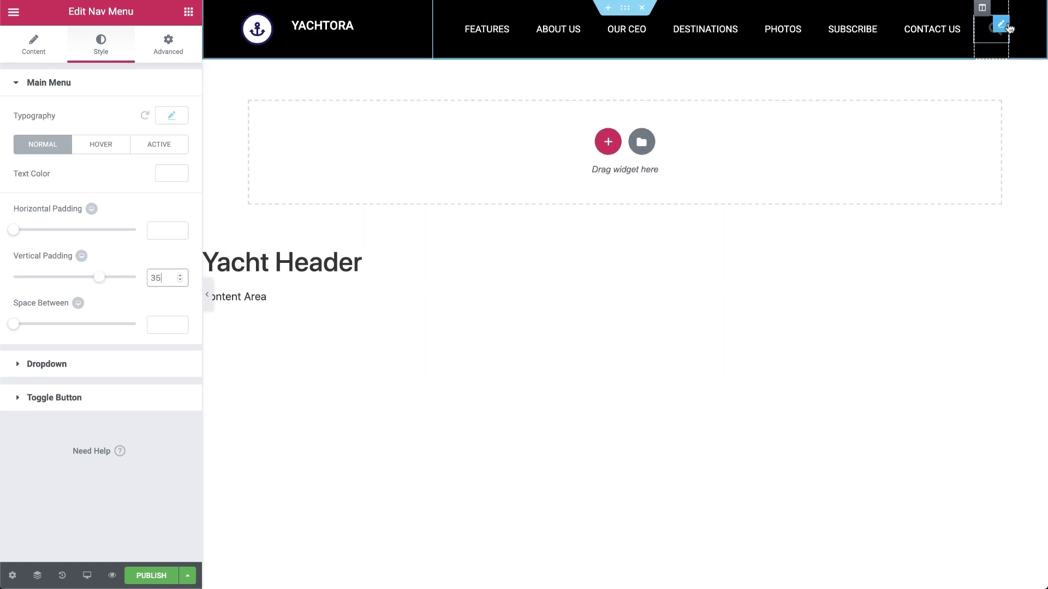
left_click(1004, 31)
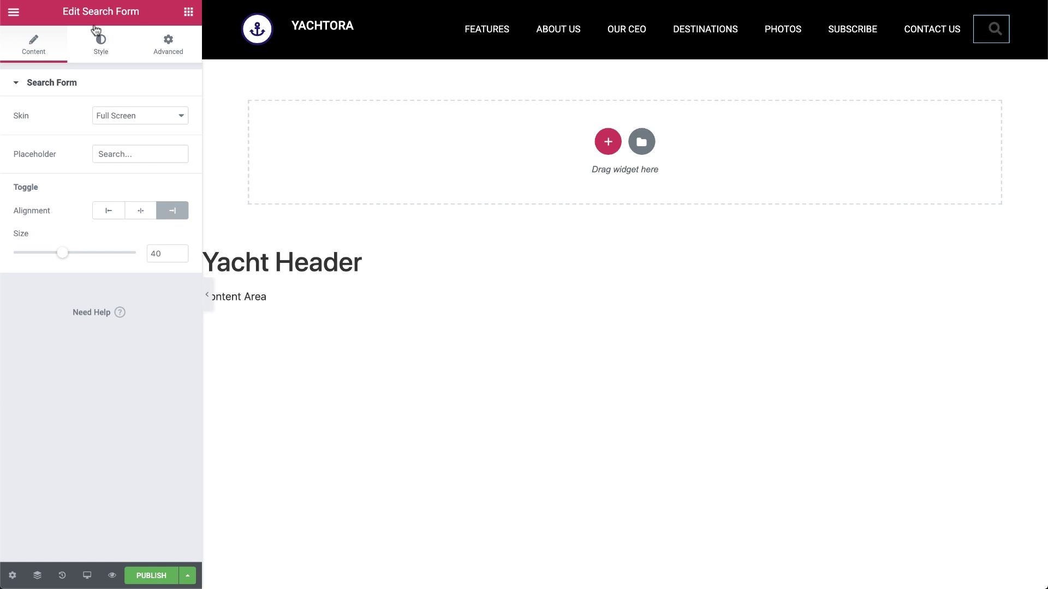
left_click(100, 48)
left_click(172, 181)
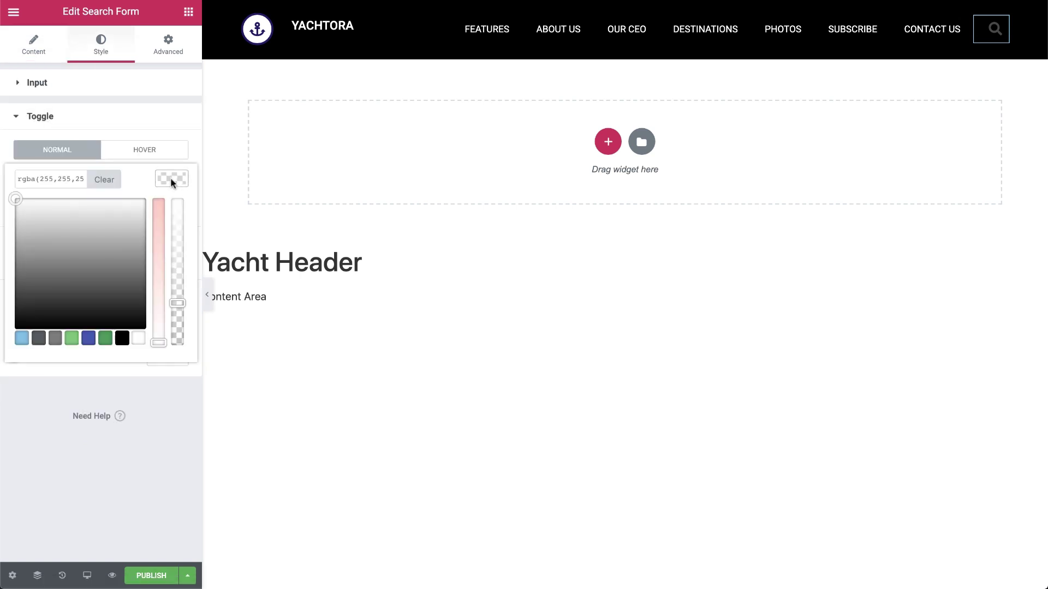
left_click(139, 340)
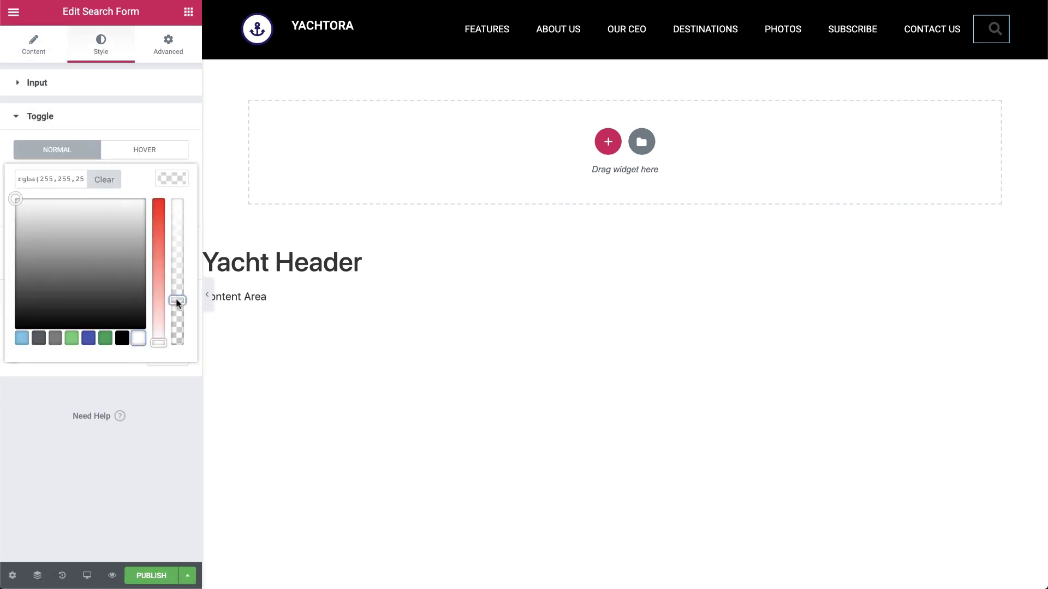
left_click_drag(176, 293, 162, 150)
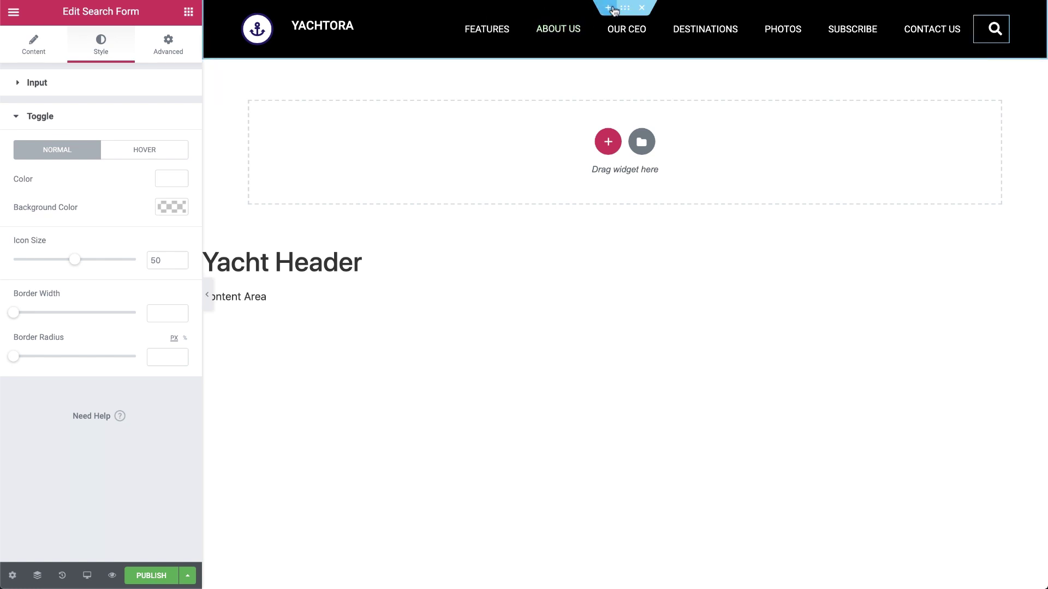
Step: Resize the header columns: logo column about 23.7%, menu column about 73%
left_click(619, 11)
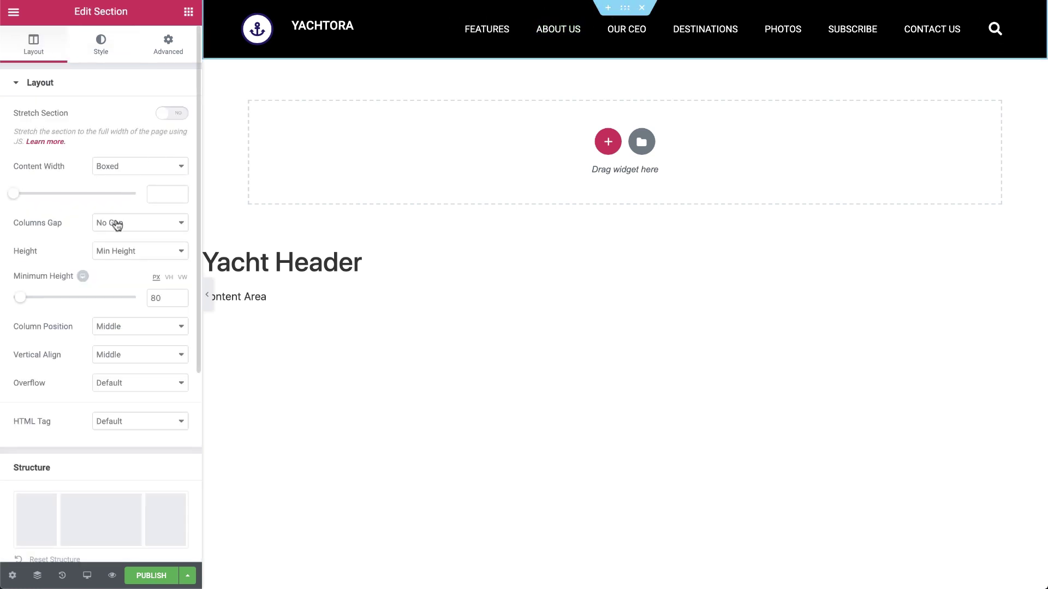
mouse_move(425, 27)
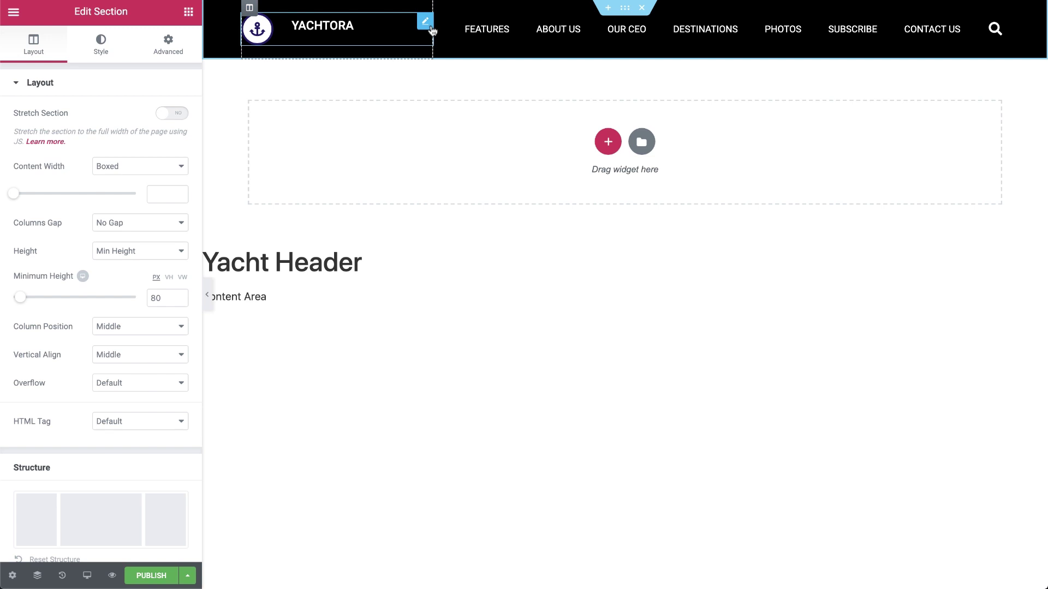
left_click_drag(435, 32, 427, 36)
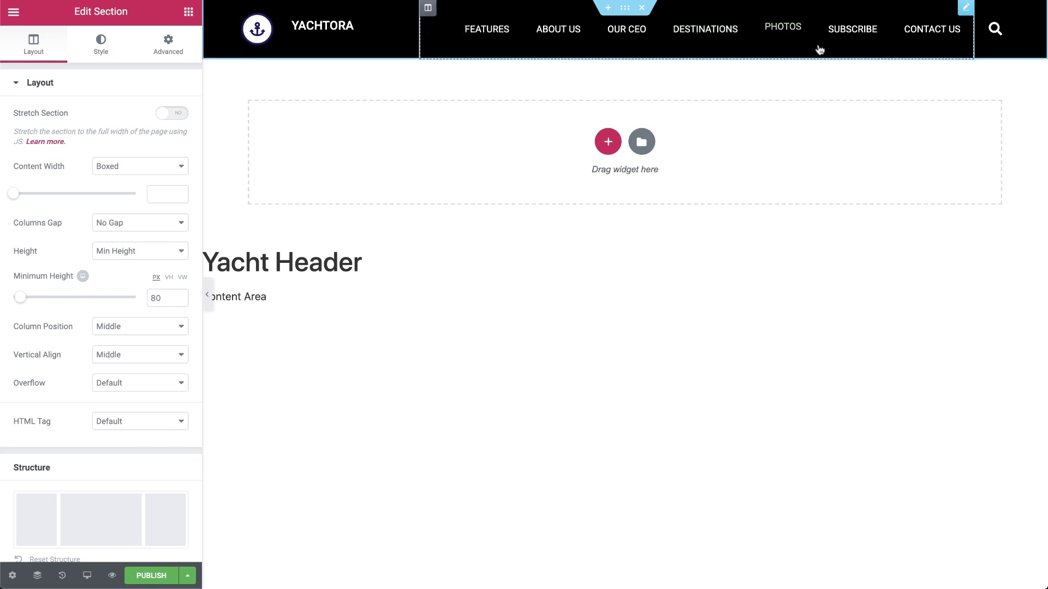
left_click_drag(974, 46, 984, 47)
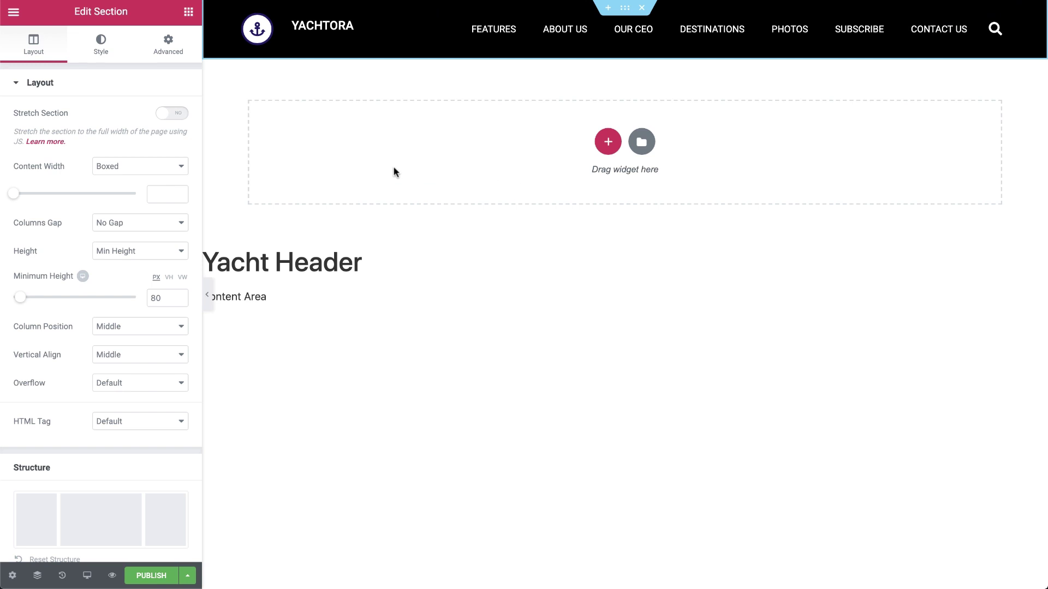
Step: Make the header section's background fully transparent
left_click(109, 62)
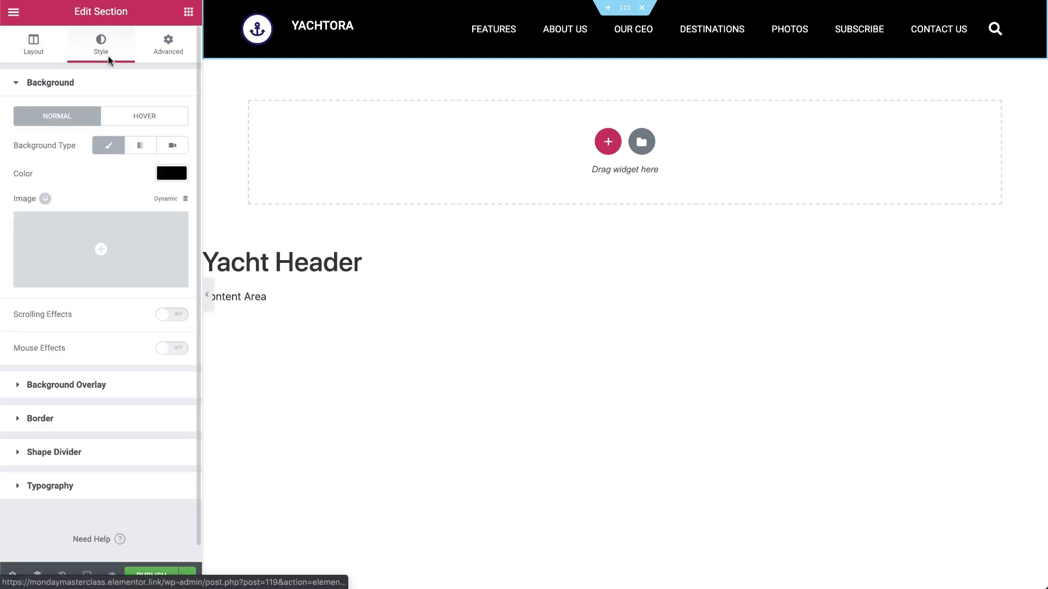
left_click(171, 175)
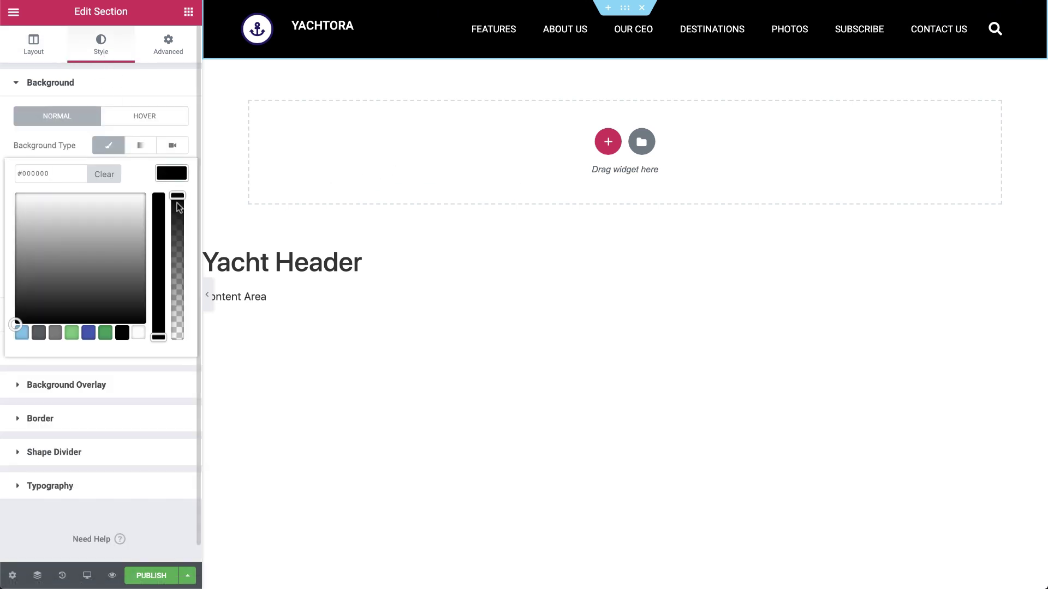
left_click_drag(178, 198, 192, 360)
left_click(191, 360)
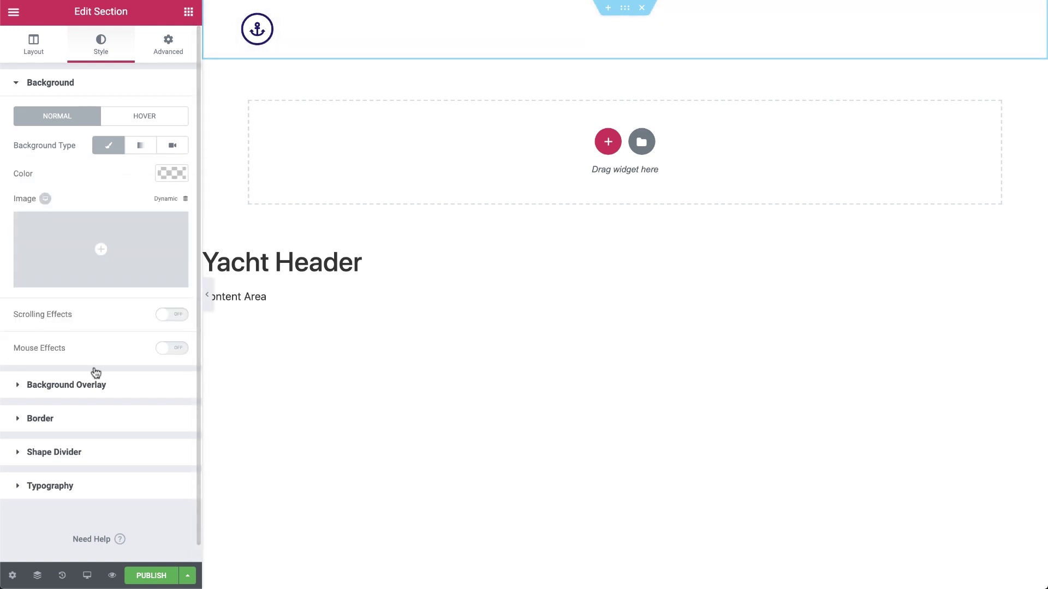
Step: Add a solid near-white border to the header, 1px on the bottom side only
left_click(90, 419)
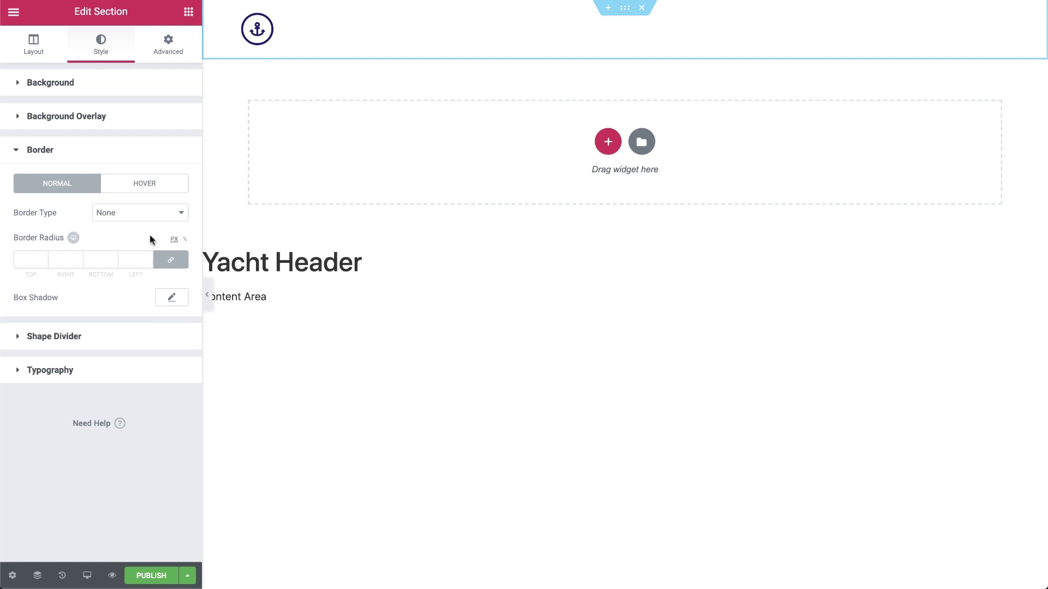
left_click(143, 213)
left_click(133, 222)
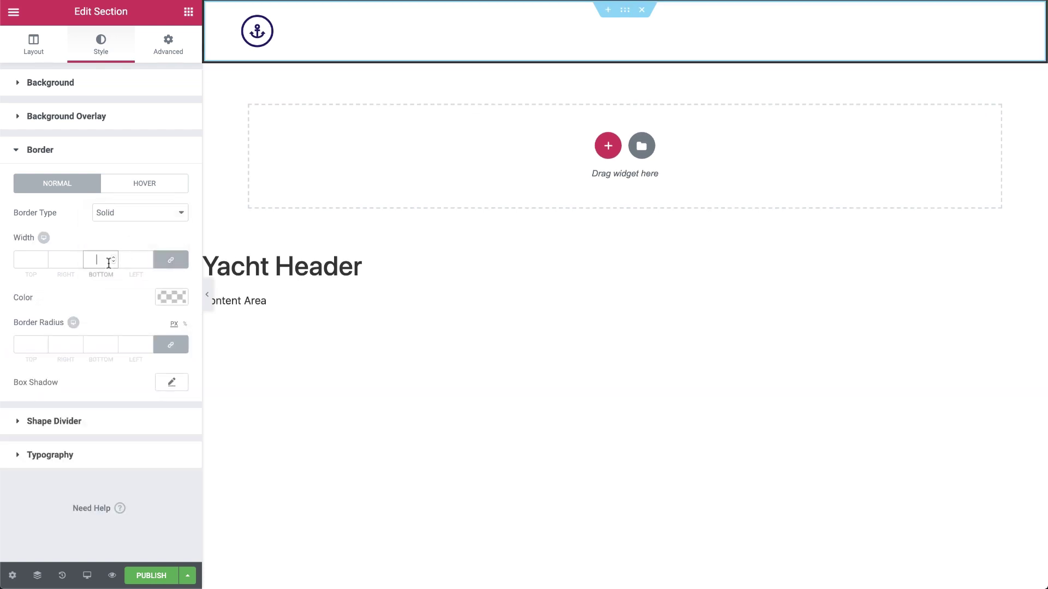
left_click(169, 264)
double_click(103, 260)
type("1")
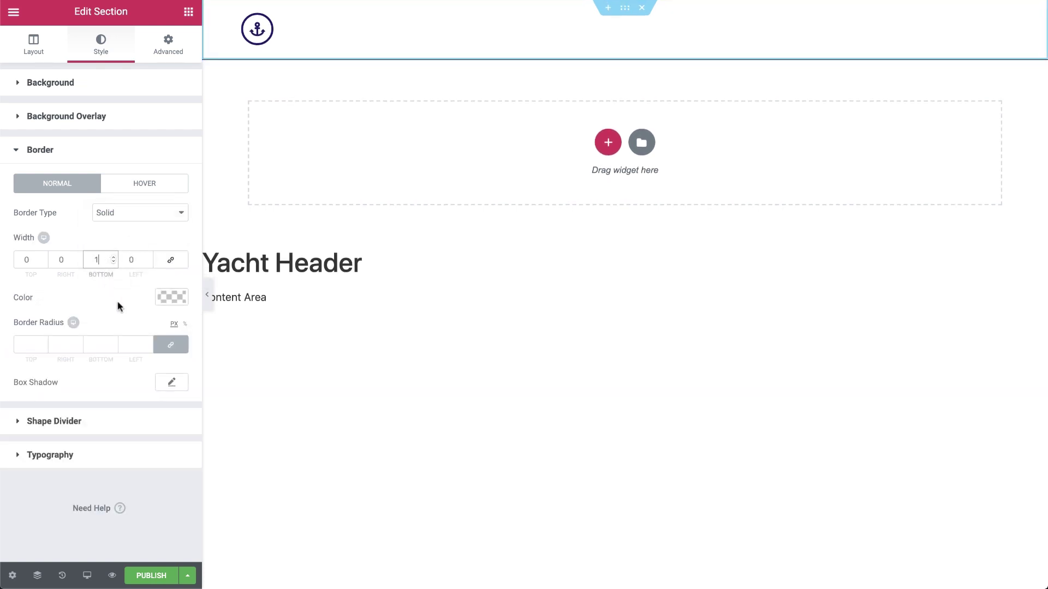
left_click(171, 297)
left_click(22, 319)
left_click(133, 237)
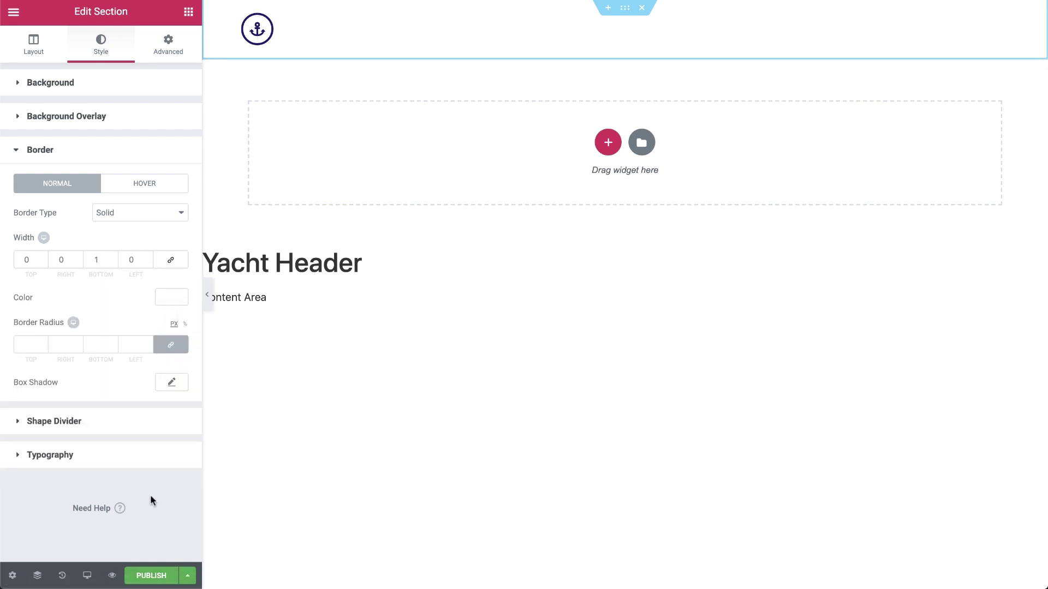
Step: Publish the Yacht Header template with an Include / Entire Site display condition
left_click(151, 576)
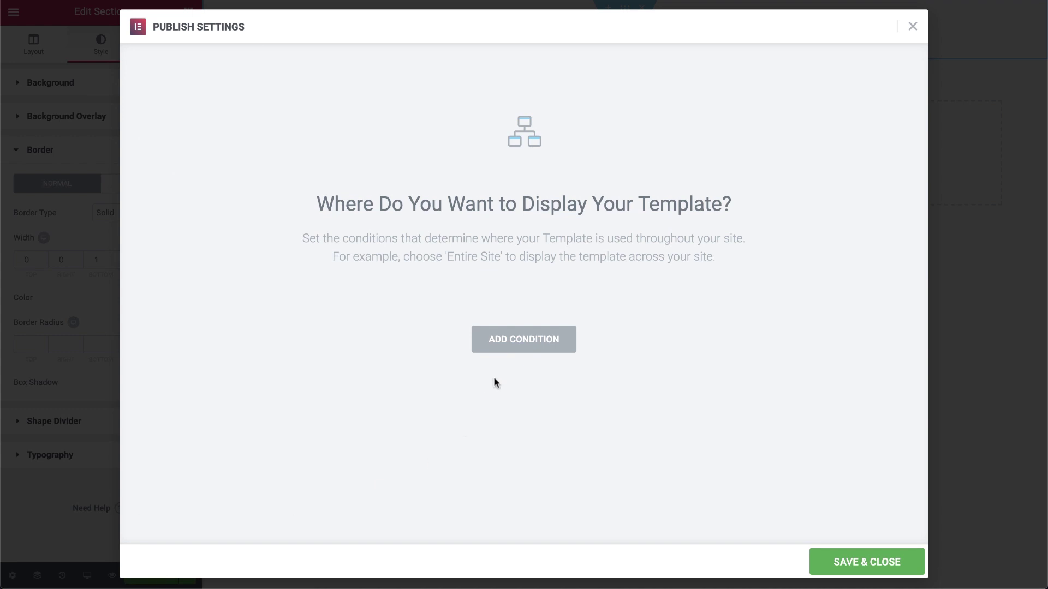
left_click(508, 330)
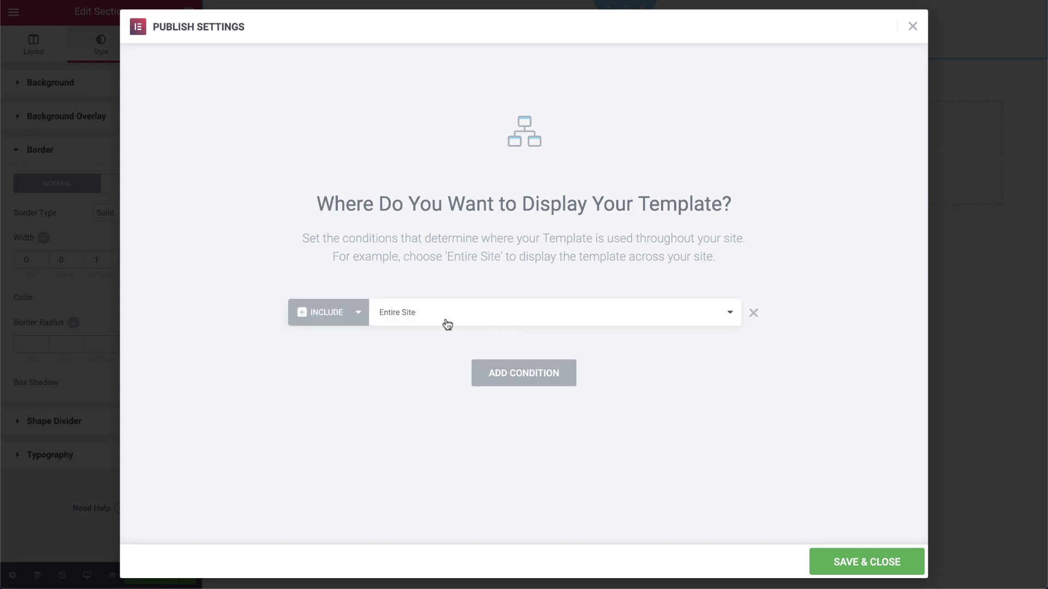
left_click(843, 556)
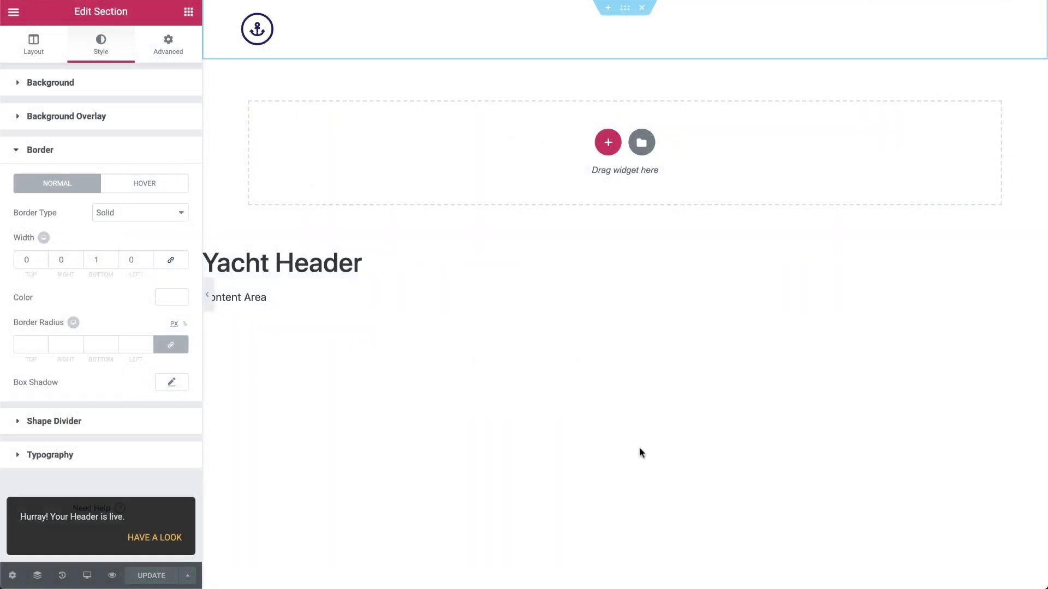
Step: Open the live Yachtora page via quick search ('ya') and test the ABOUT US menu link
key("ctrl+e")
type("yach")
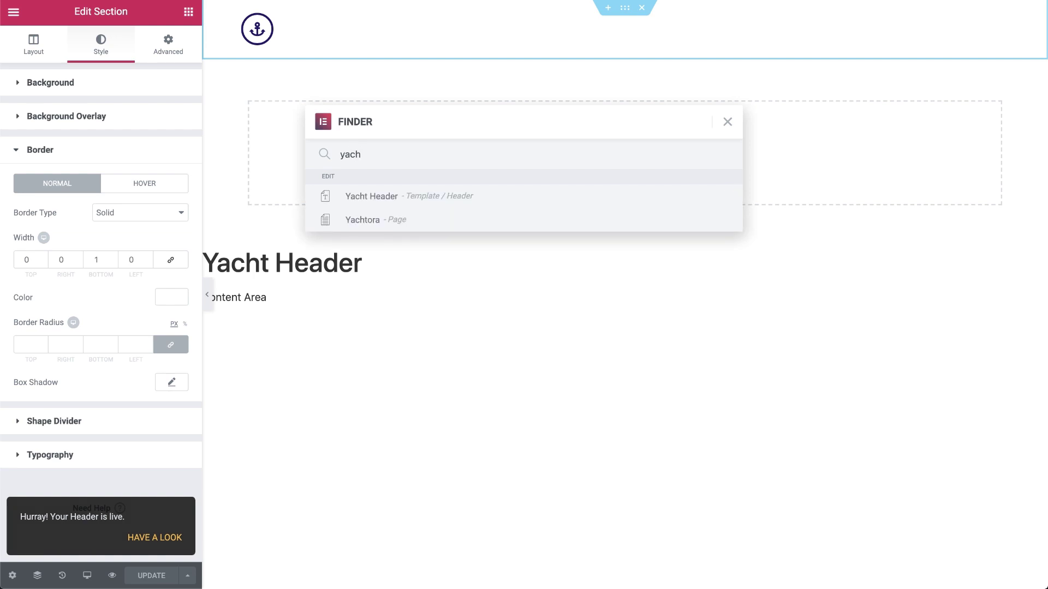
left_click(358, 218)
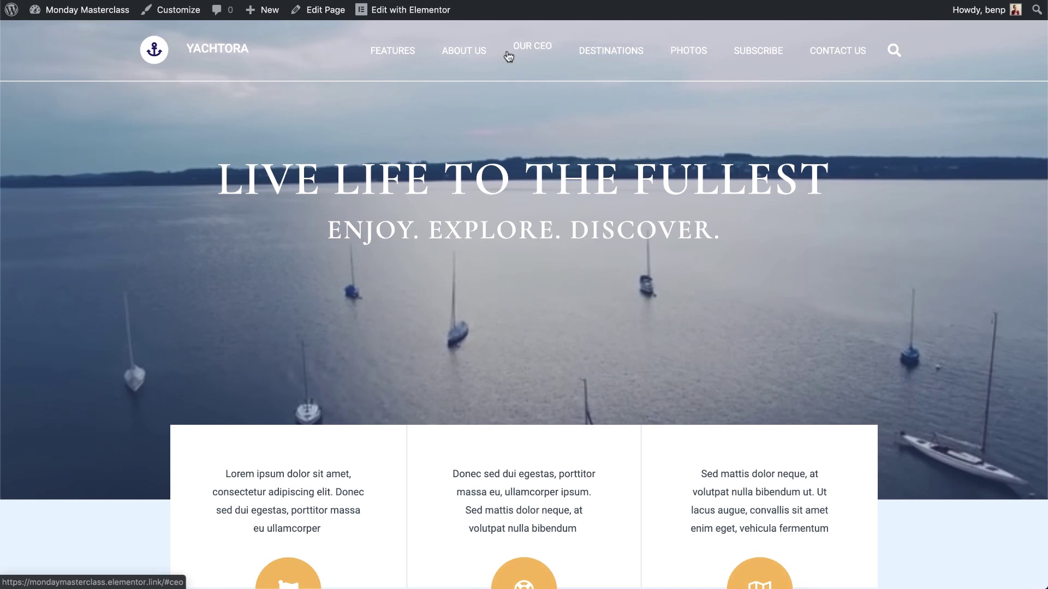
left_click(466, 52)
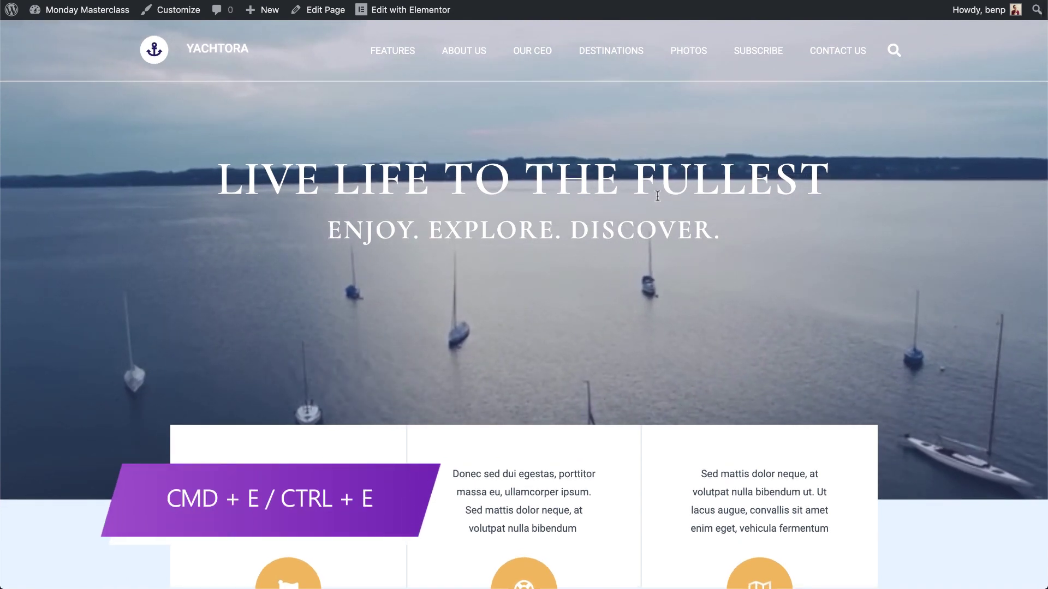
Step: Create a Footer template named 'Yacht Footer' from the Theme Builder
key("super+e")
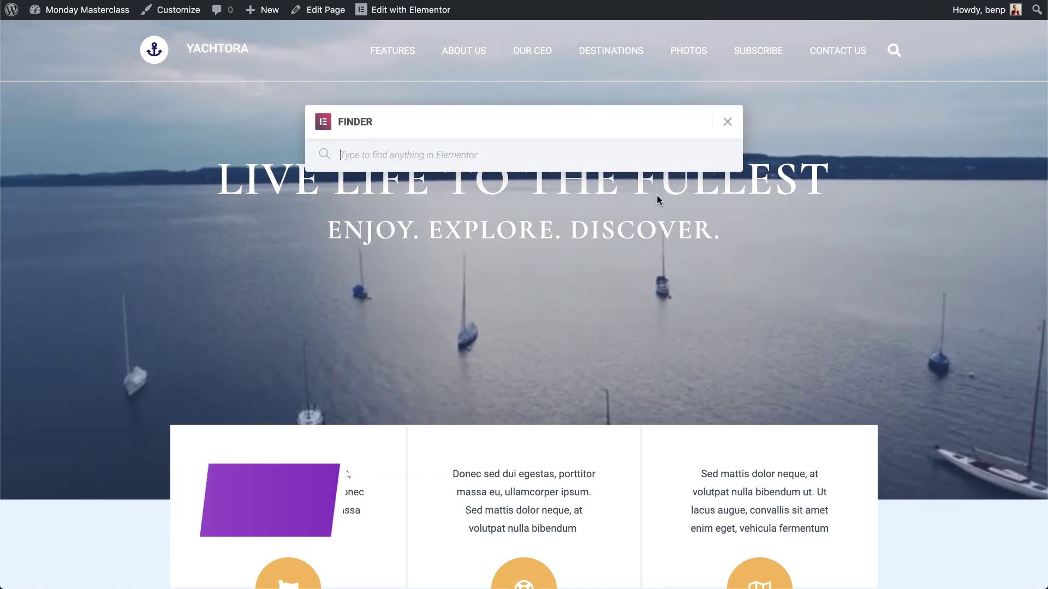
type("the")
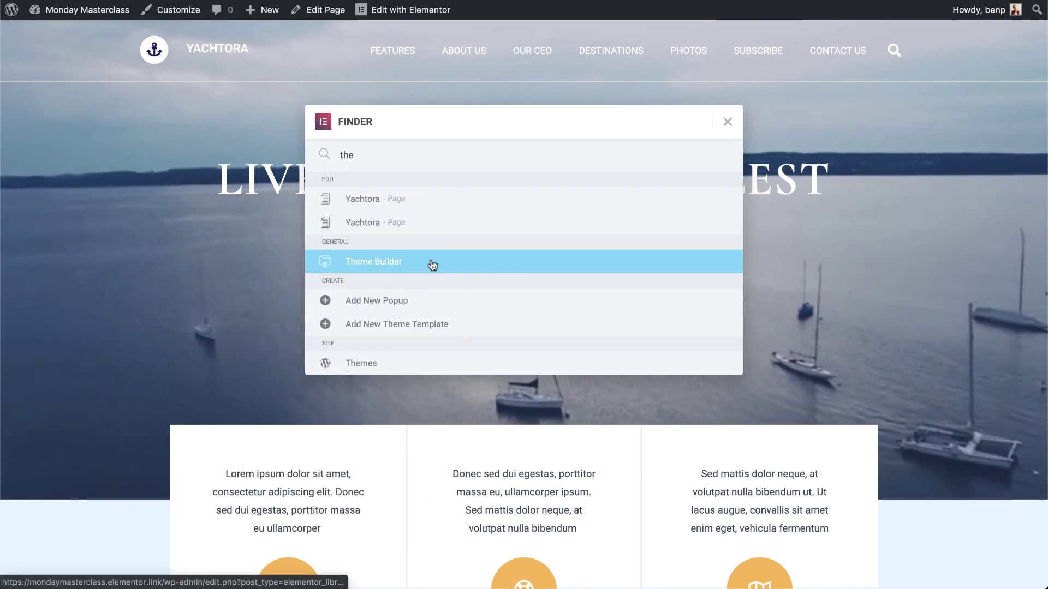
left_click(433, 264)
left_click(253, 43)
left_click(606, 279)
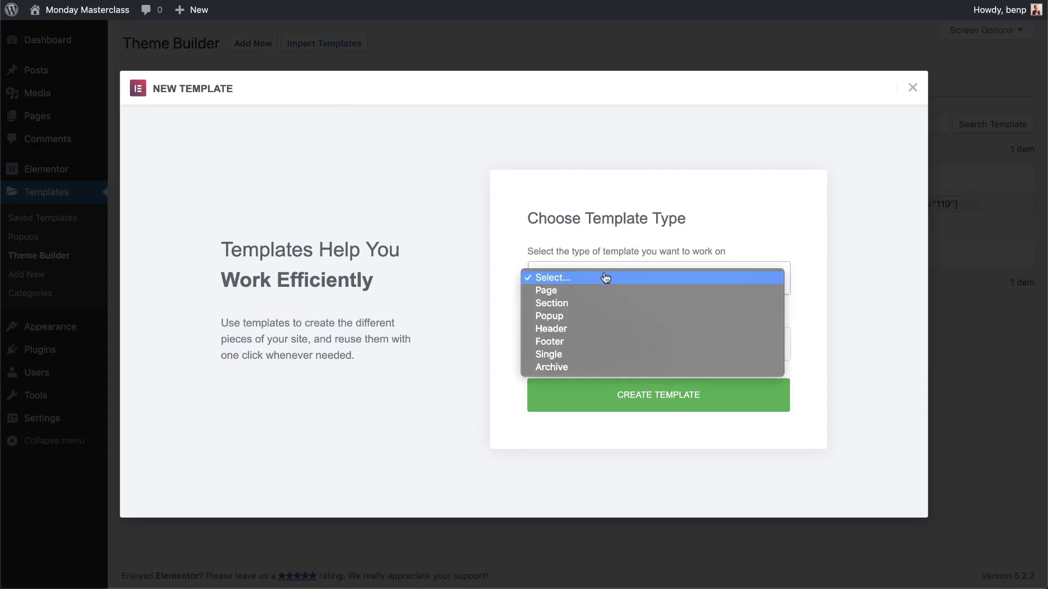
left_click(602, 341)
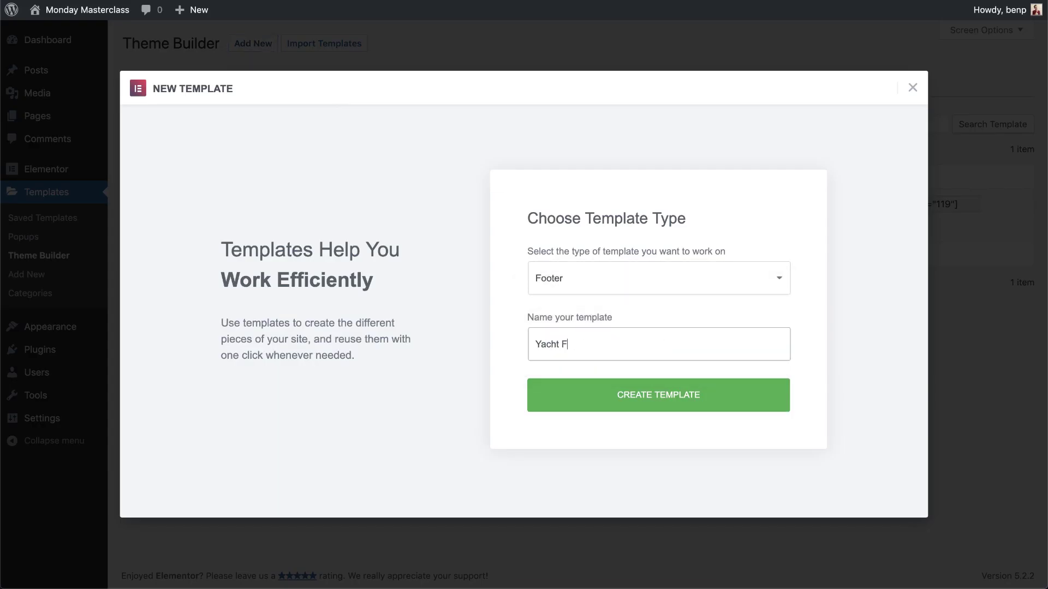
type("Yacht Footer")
left_click(613, 391)
scroll(662, 375, "down", 3)
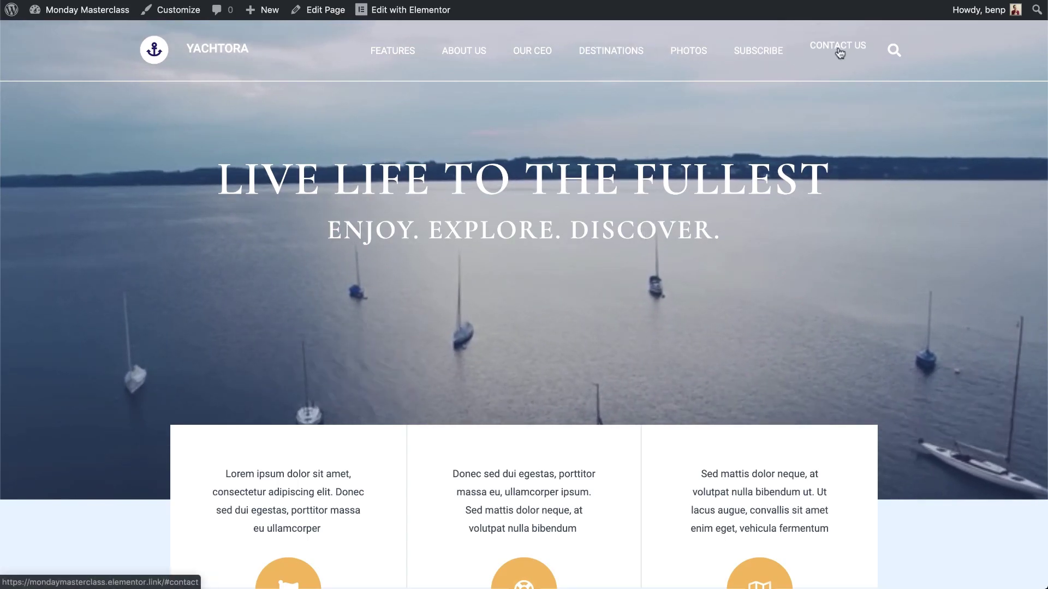
Step: Jump to the contact section and footer, then return to the WordPress Dashboard via a 'das' search
left_click(834, 57)
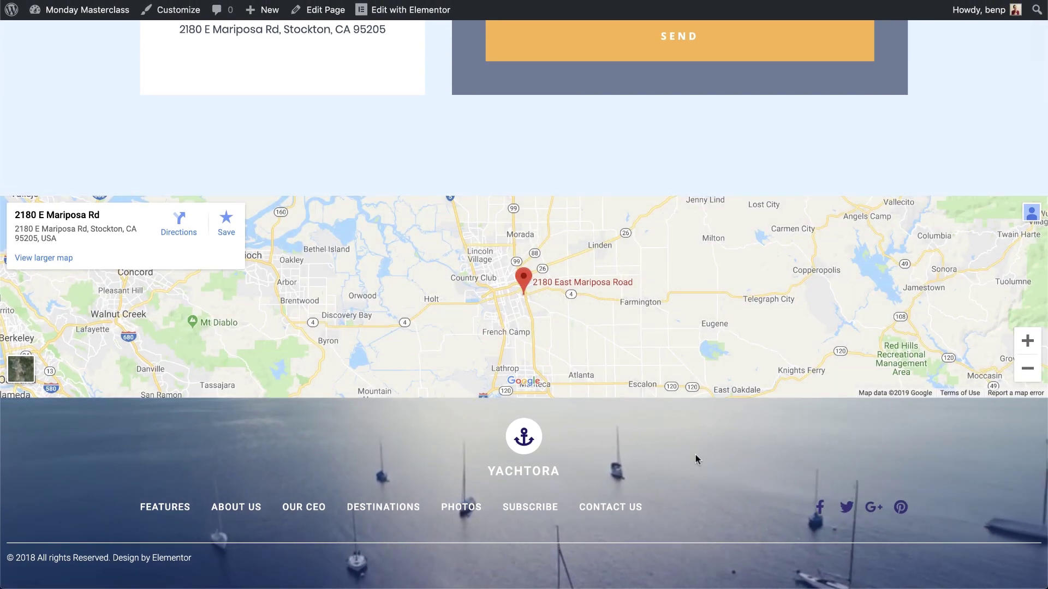
key("super+e")
type("das")
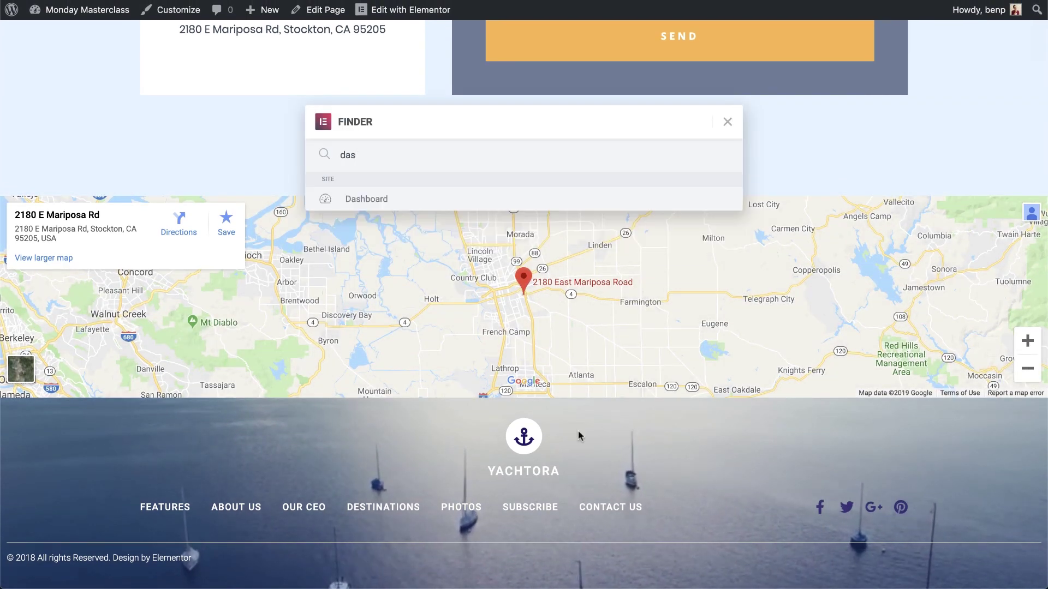
left_click(392, 205)
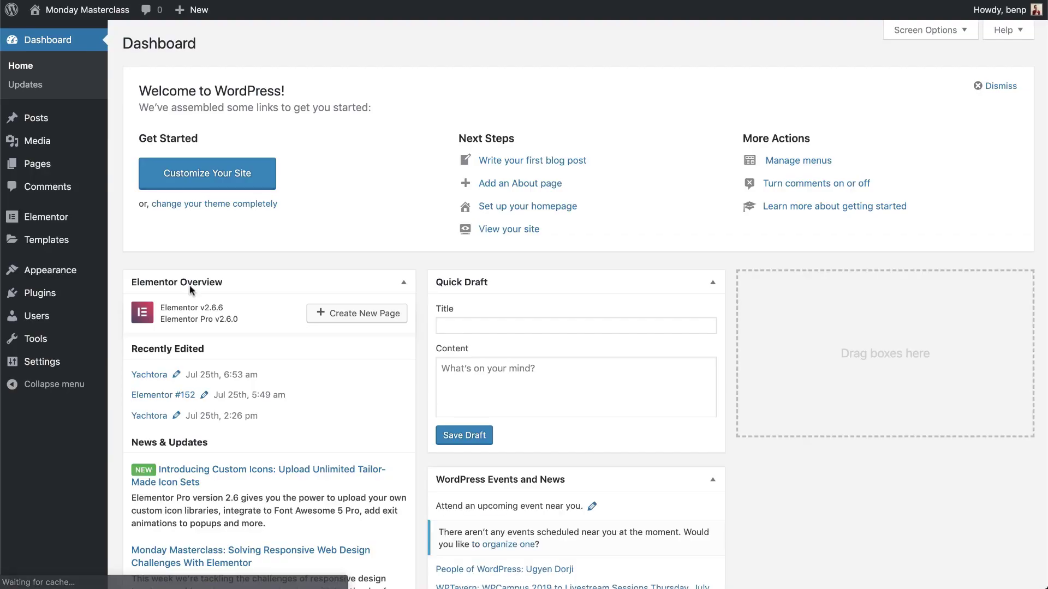
Step: In Settings > Reading, pick Yachtora as the Homepage and save the changes
left_click(43, 361)
left_click(22, 379)
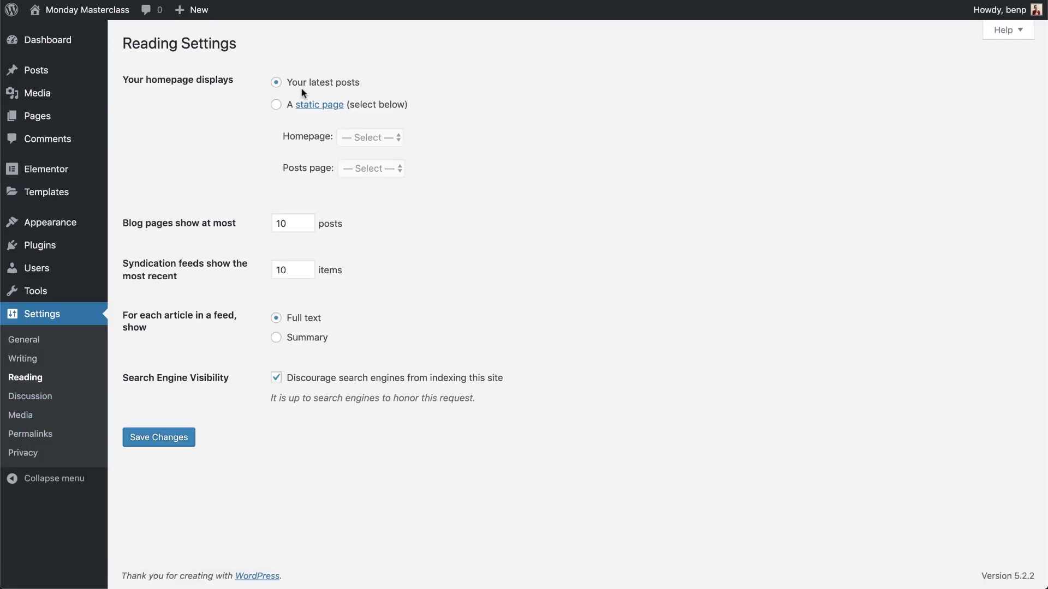
left_click(388, 141)
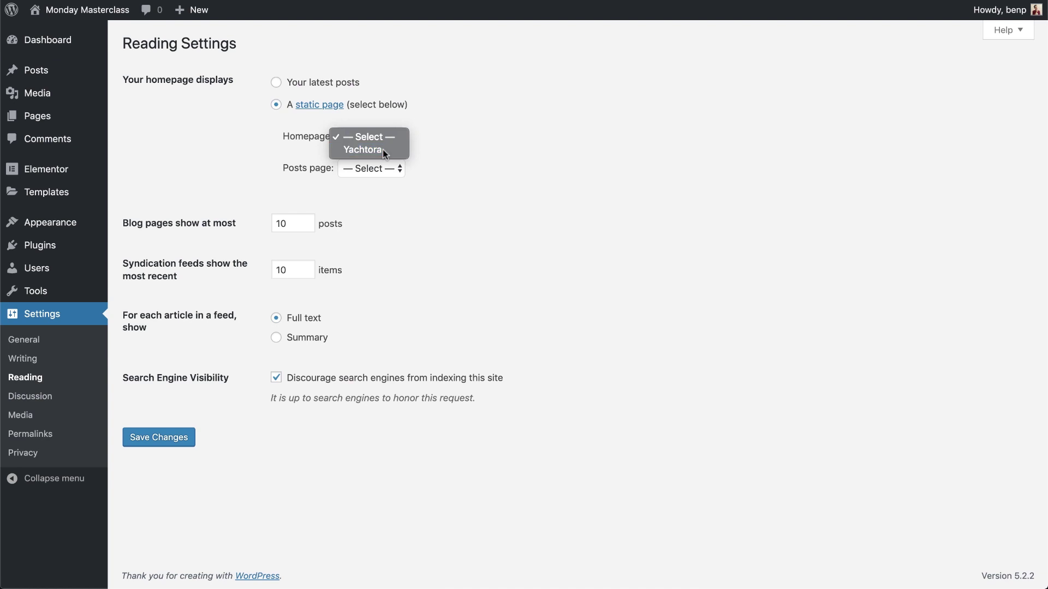
left_click(382, 150)
left_click(183, 437)
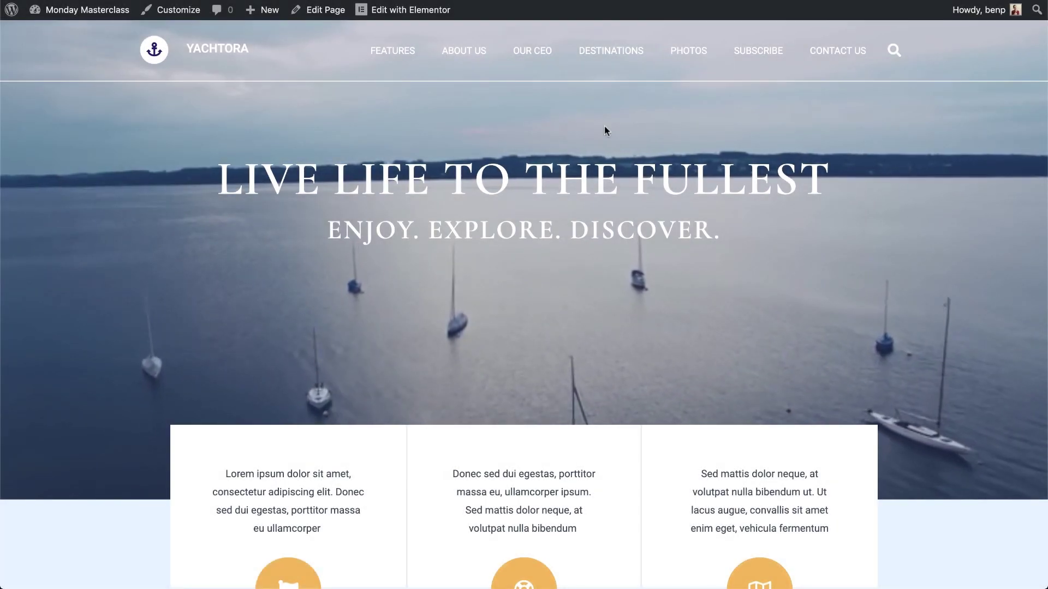
Step: Jump to CONTACT US from the header menu, then scroll up to Best Charter Destinations
left_click(823, 53)
scroll(755, 182, "down", 8)
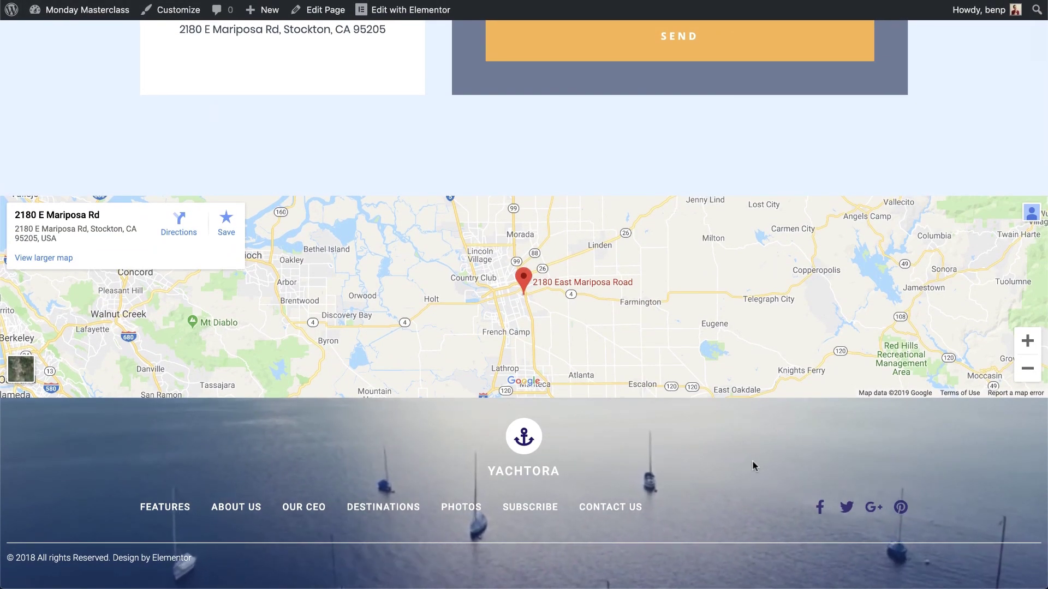
scroll(752, 461, "up", 12)
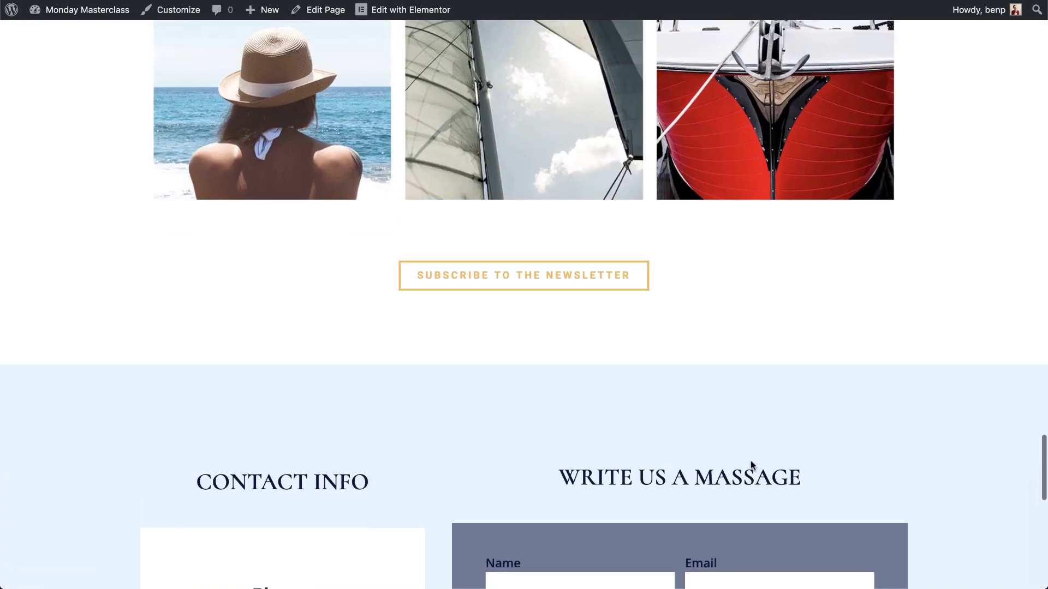
scroll(751, 464, "up", 8)
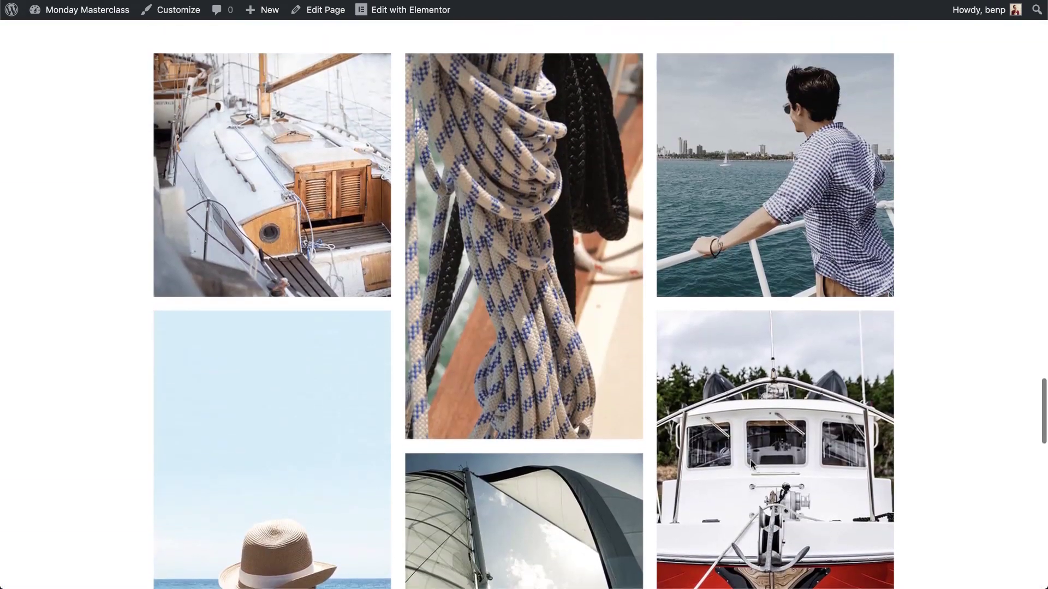
scroll(751, 464, "up", 15)
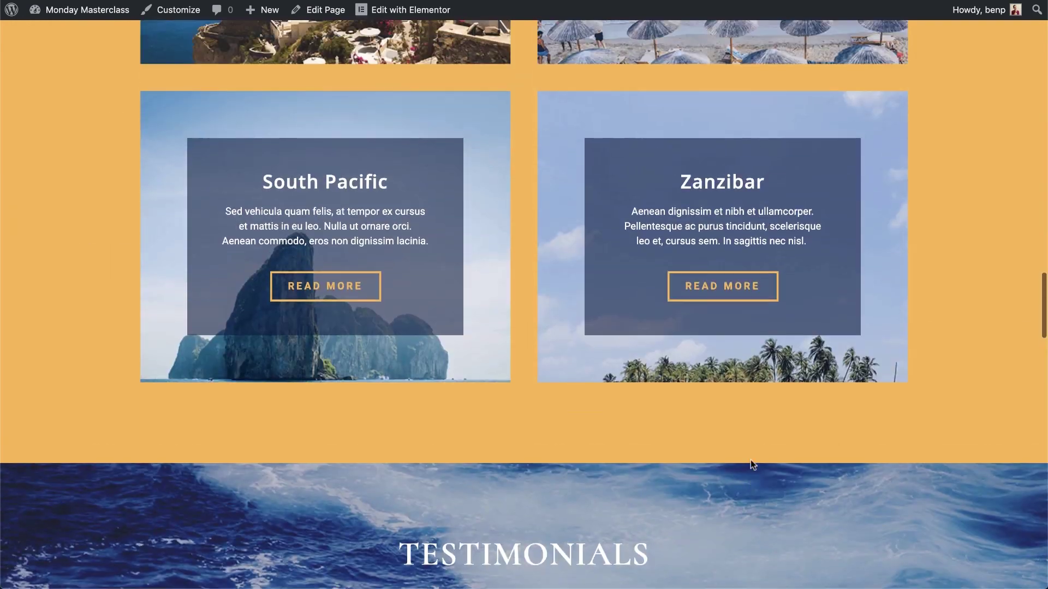
scroll(751, 464, "up", 12)
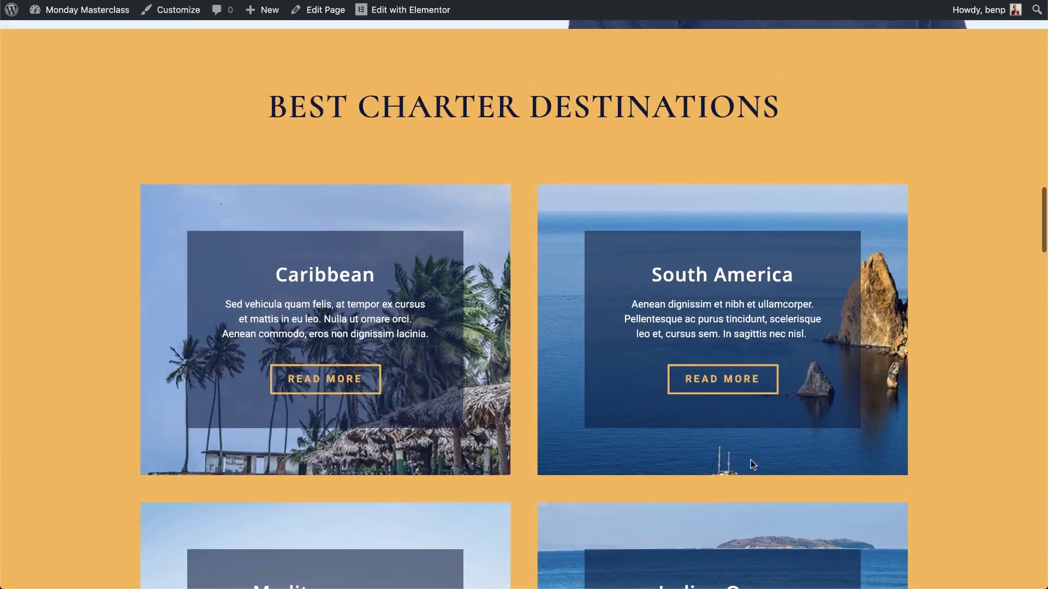